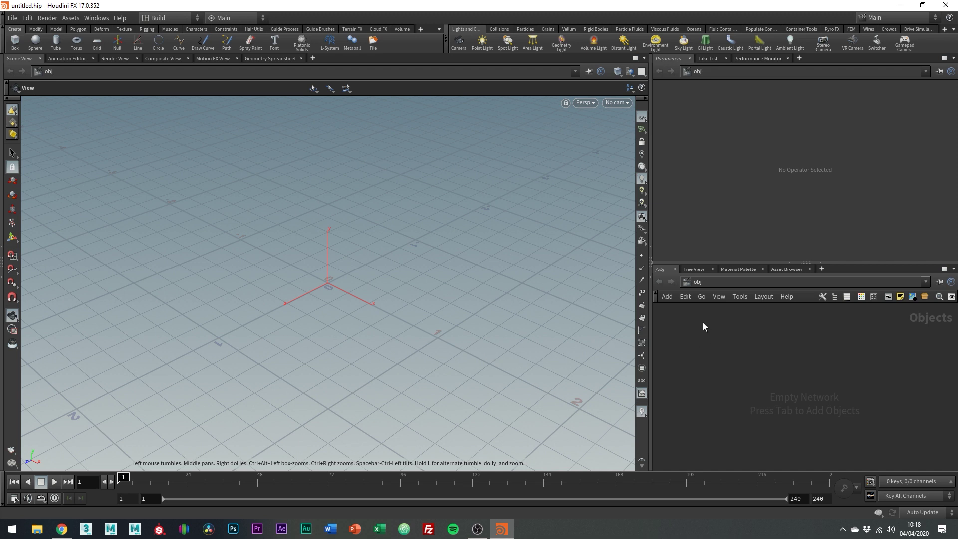
- Add a File node to the empty object network
key("Tab")
type("file")
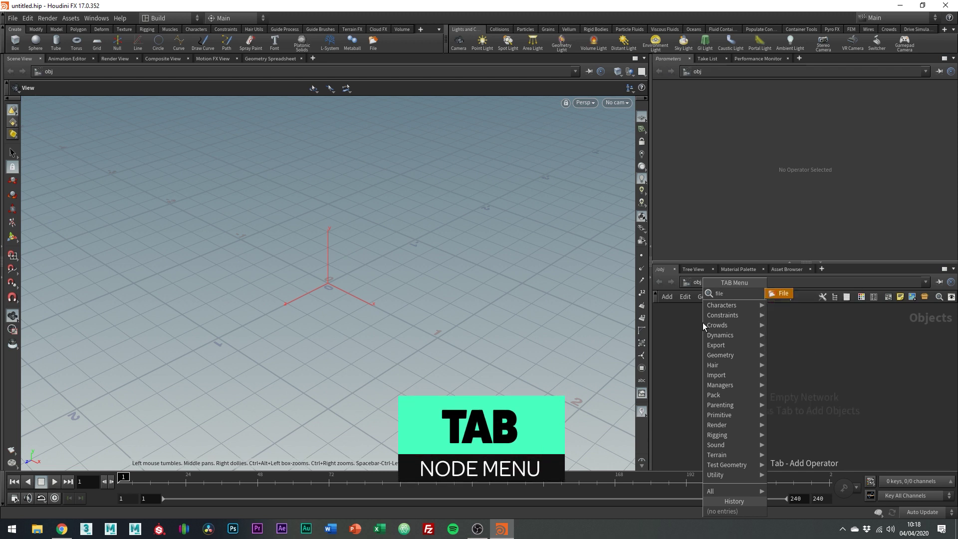
key("Return")
left_click(703, 323)
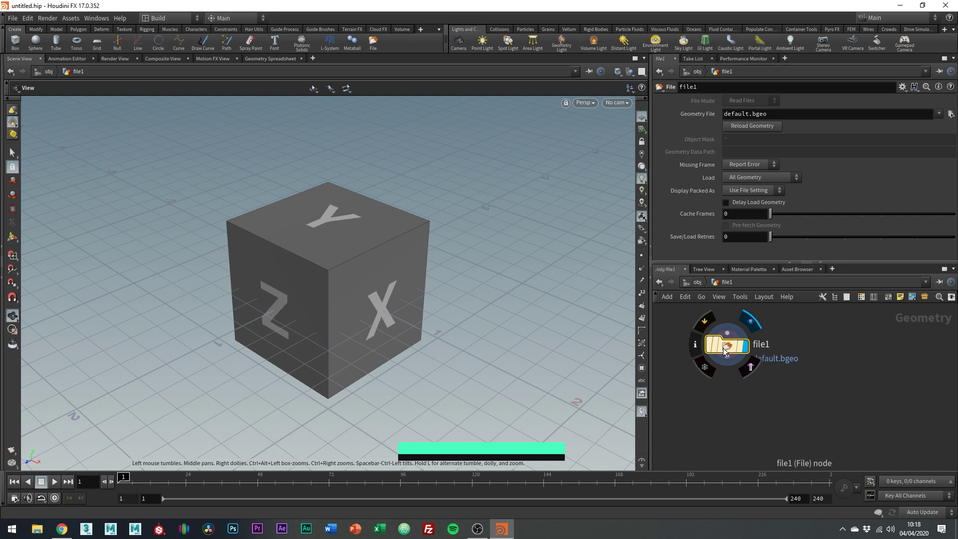
left_click(950, 114)
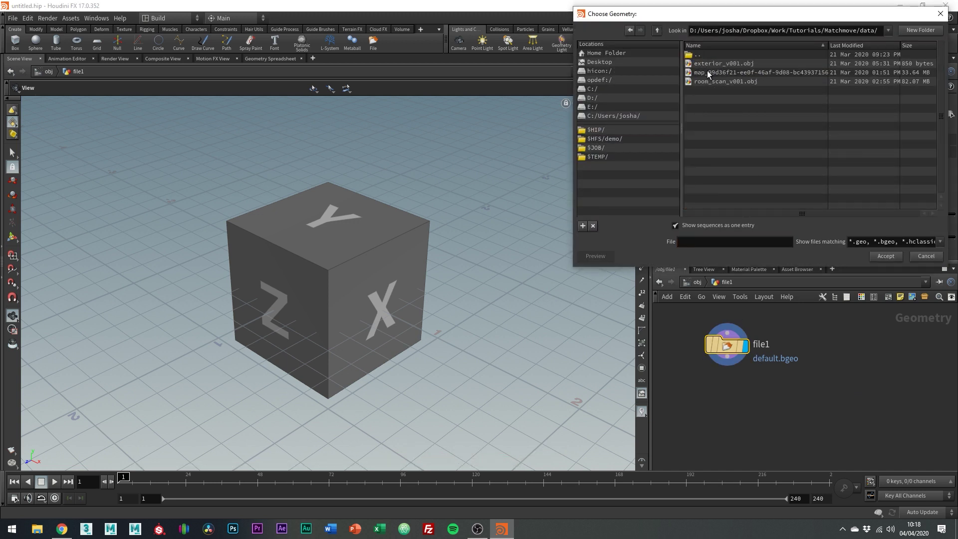
double_click(708, 72)
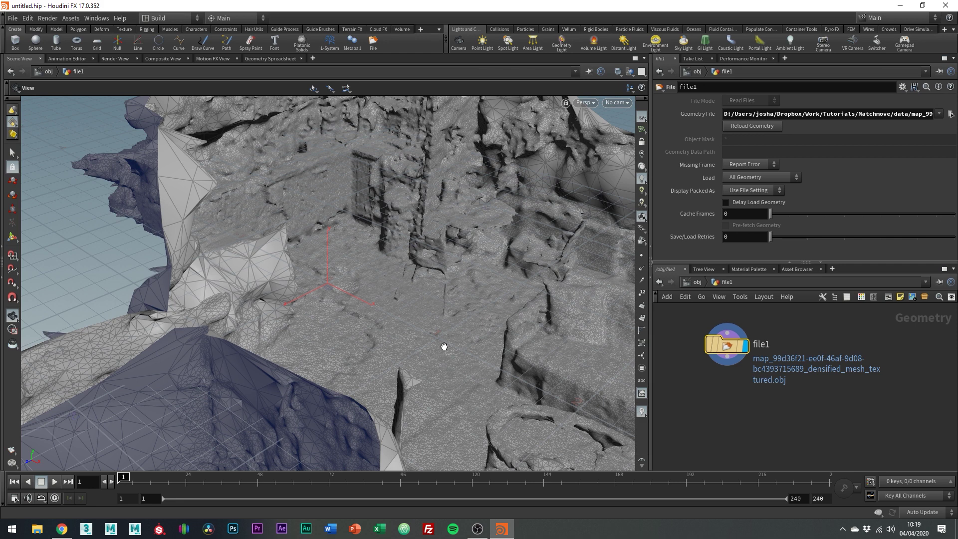
scroll(444, 346, "down", 10)
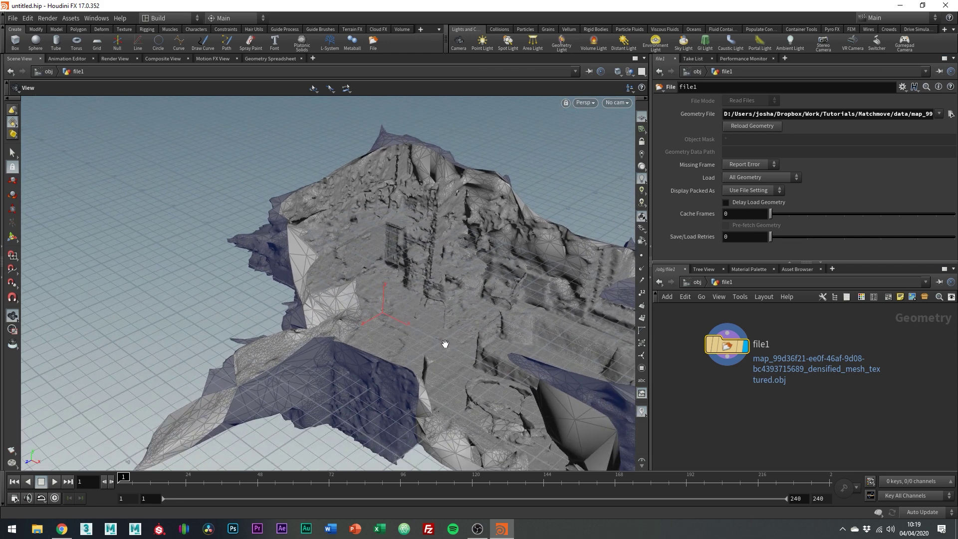
scroll(445, 344, "down", 6)
left_click_drag(470, 353, 362, 254)
right_click_drag(362, 255, 375, 282)
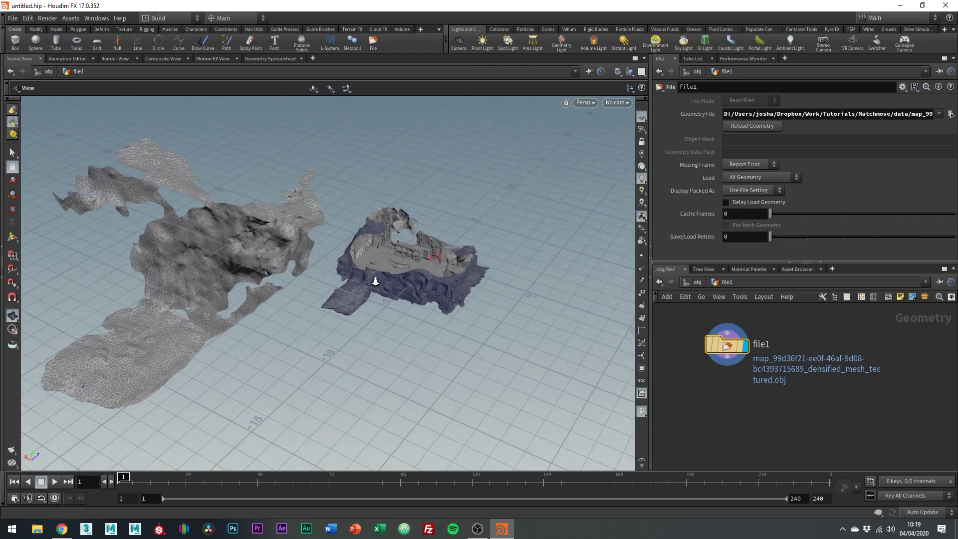
- Reposition the File node and add a Group Create node connected beneath it
left_click_drag(727, 348, 747, 338)
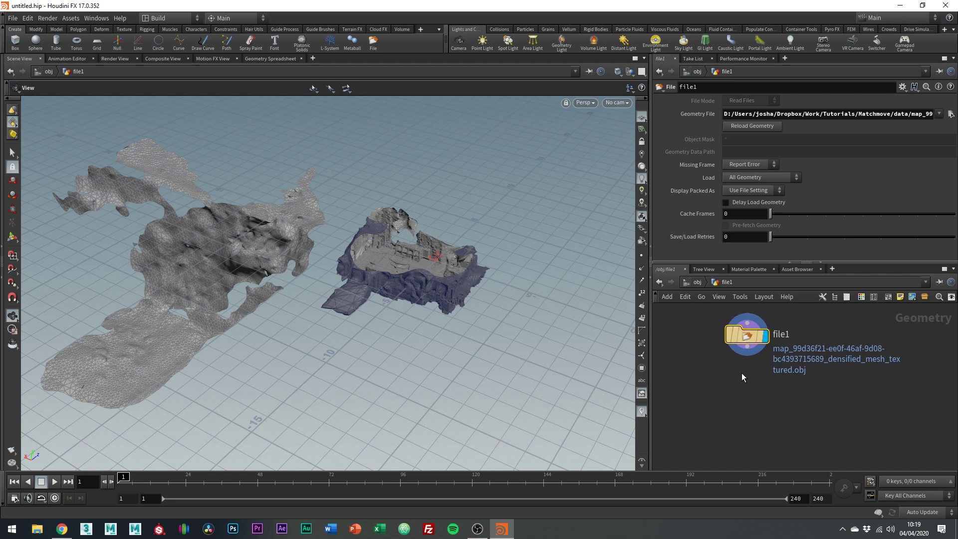
key("Tab")
type("gr")
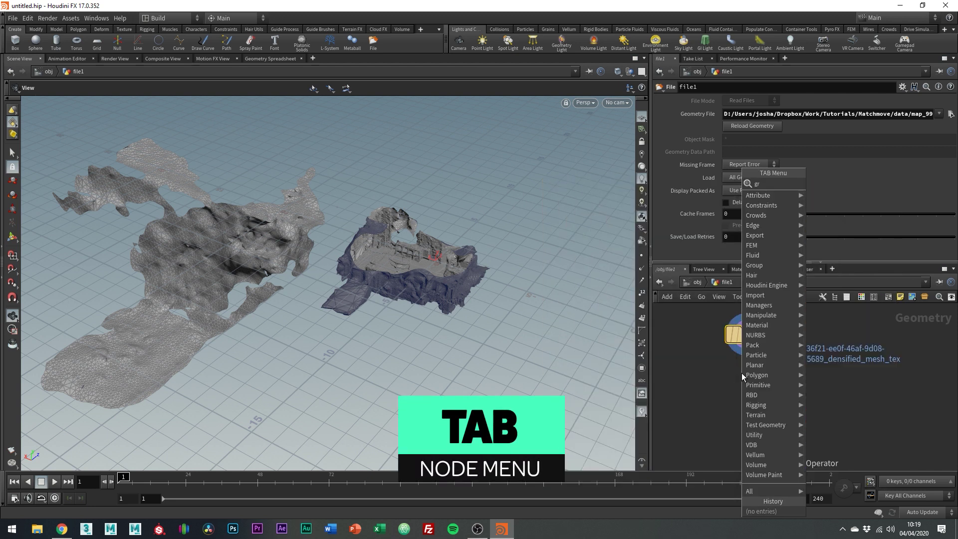
key("Return")
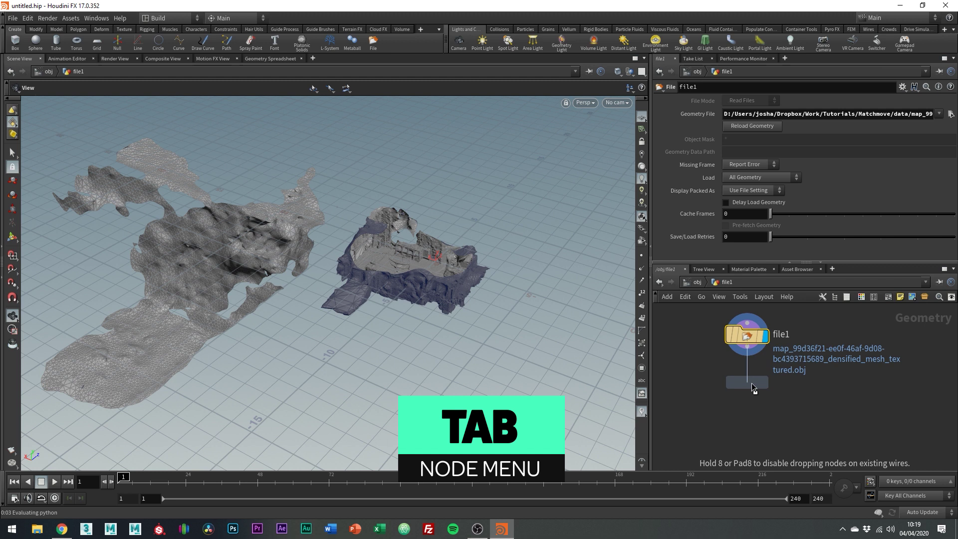
left_click(751, 382)
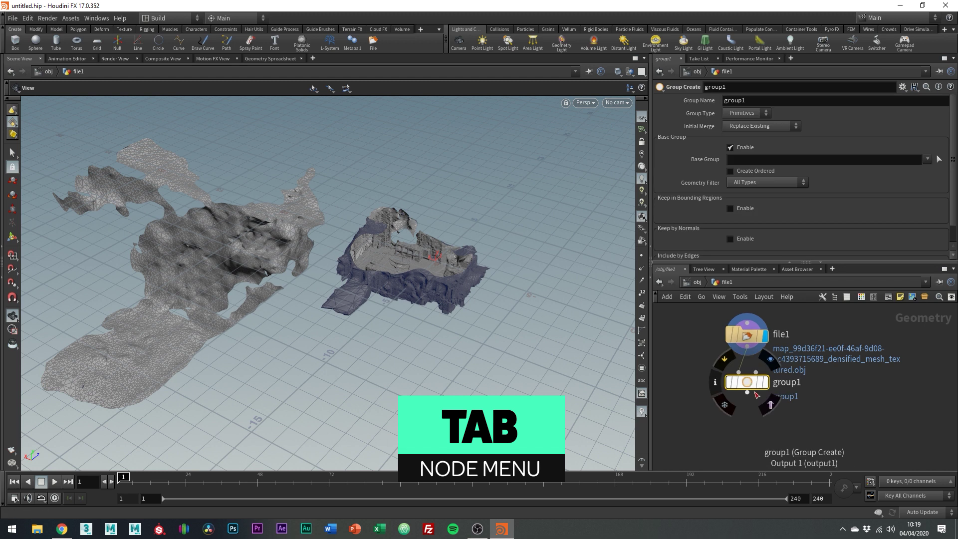
- Enable Keep in Bounding Regions on the group, display the group node, and show its bounding box handles in the viewport
left_click(731, 209)
scroll(718, 210, "down", 1)
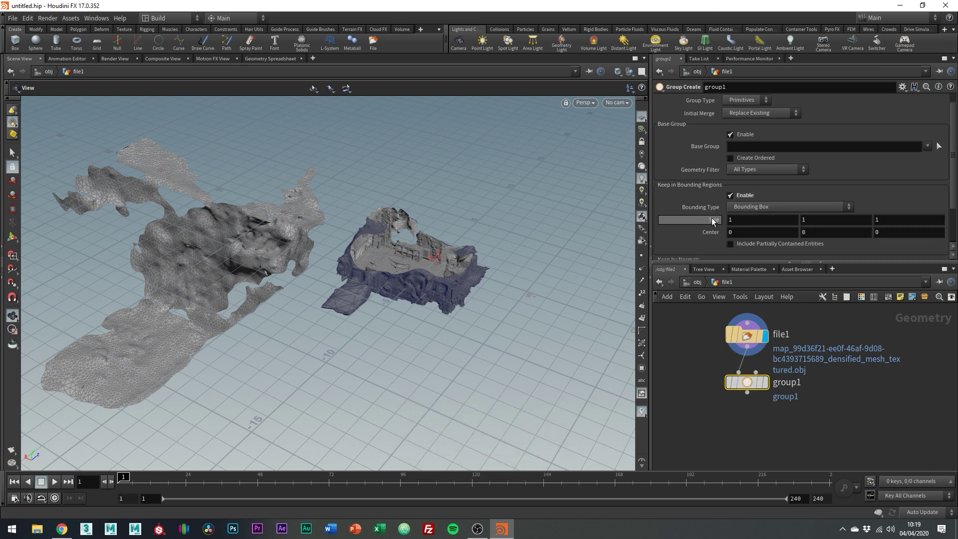
mouse_move(755, 361)
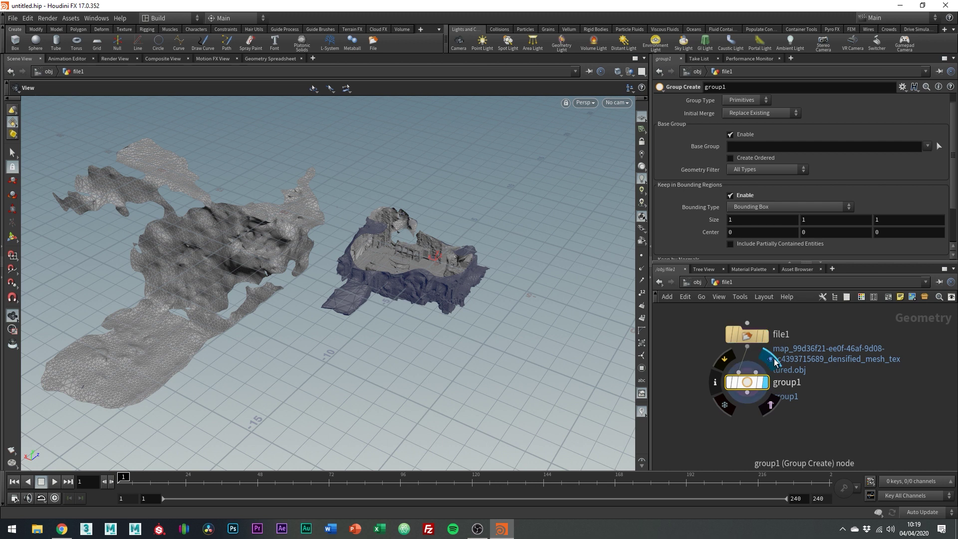
left_click(766, 383)
scroll(406, 260, "up", 8)
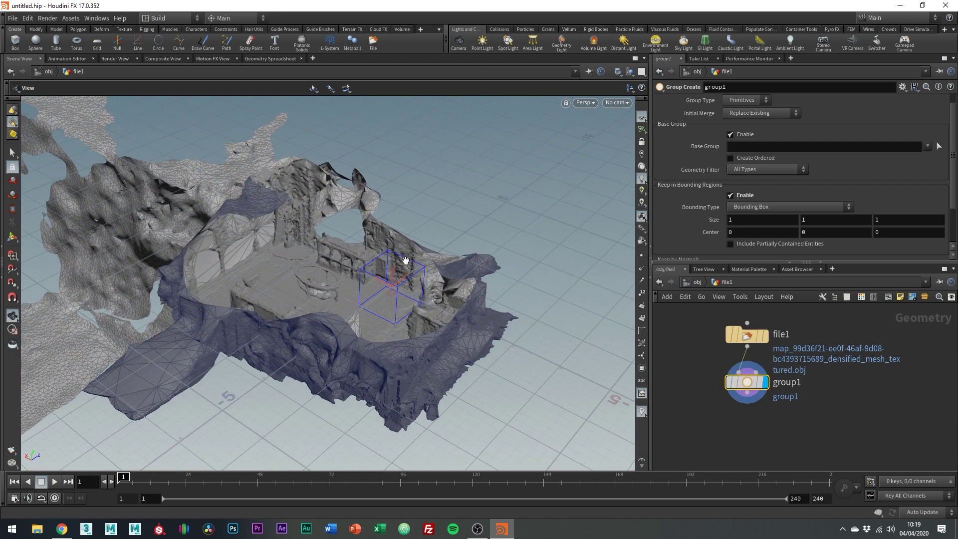
key("Return")
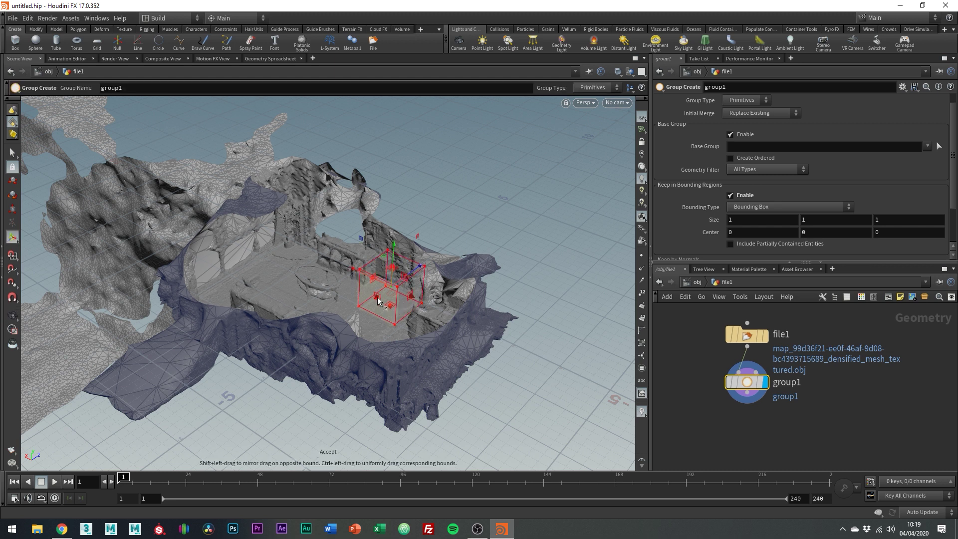
- Stretch the group's bounding box along Z and set its size to 5 in X, Y and Z
left_click_drag(378, 298, 368, 300)
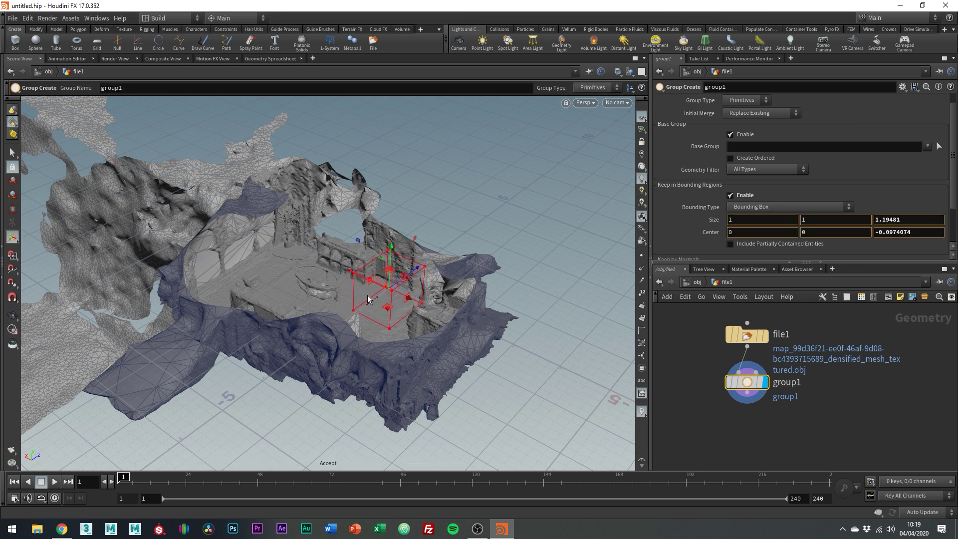
left_click_drag(368, 300, 260, 372)
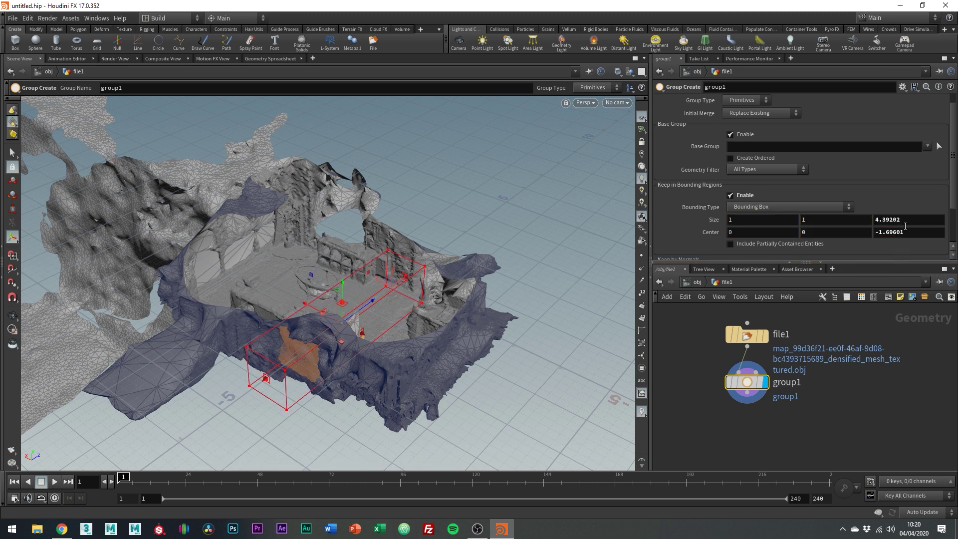
left_click(902, 219)
type("5")
left_click(801, 220)
type("5")
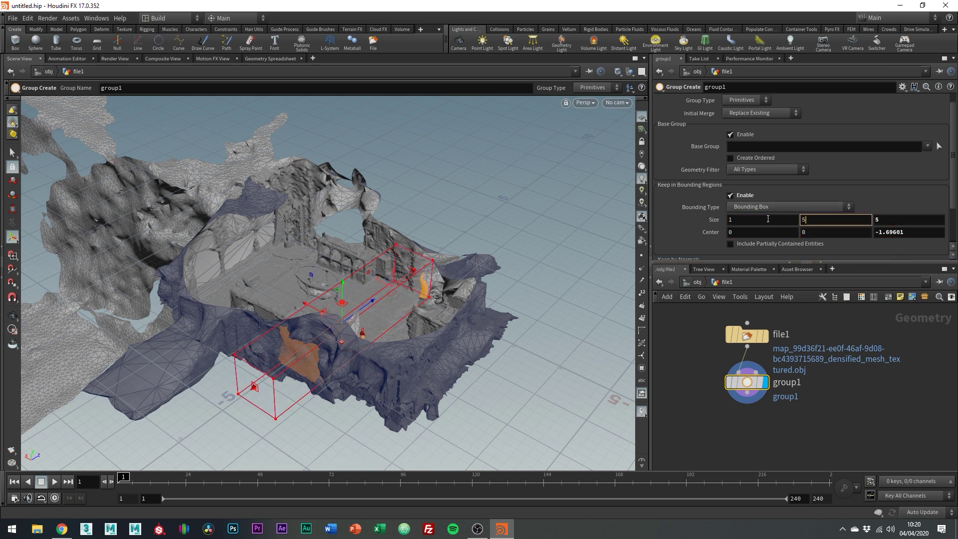
left_click(748, 219)
type("5")
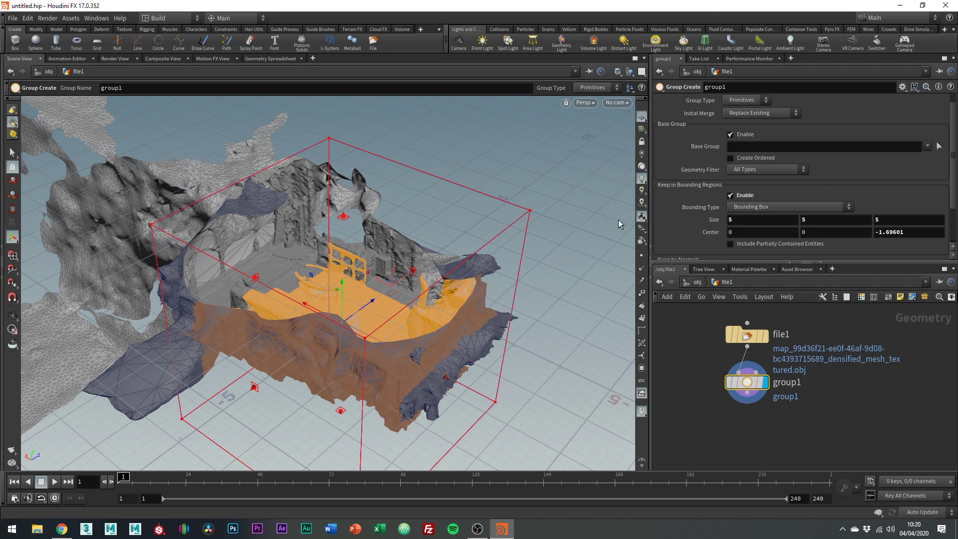
- Fit the bounding box's sides around the scanned room, resizing it to about 4.53 by 3.54 by 5.09
left_click_drag(445, 378, 356, 330)
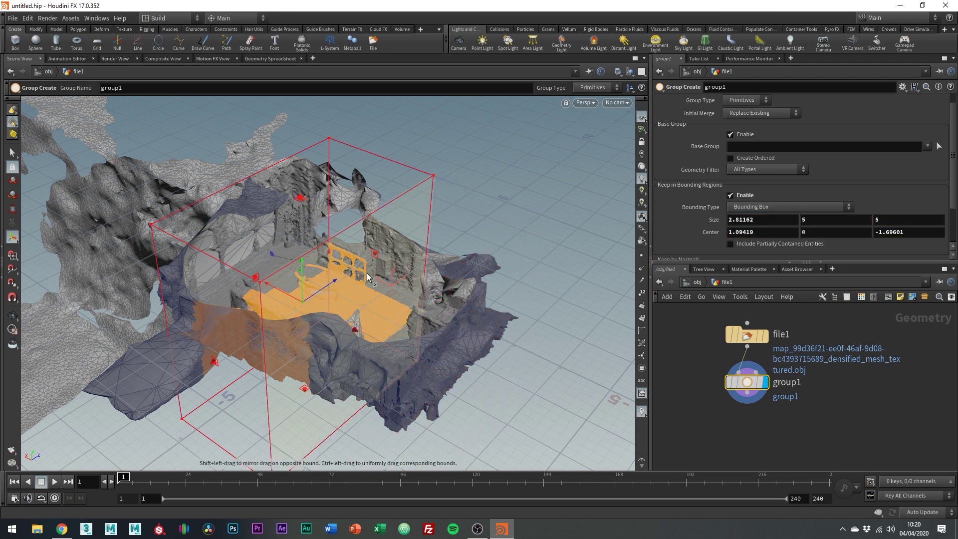
left_click_drag(374, 254, 397, 233)
left_click_drag(317, 188, 316, 166)
left_click_drag(223, 235, 299, 257, "alt")
left_click_drag(181, 250, 108, 246)
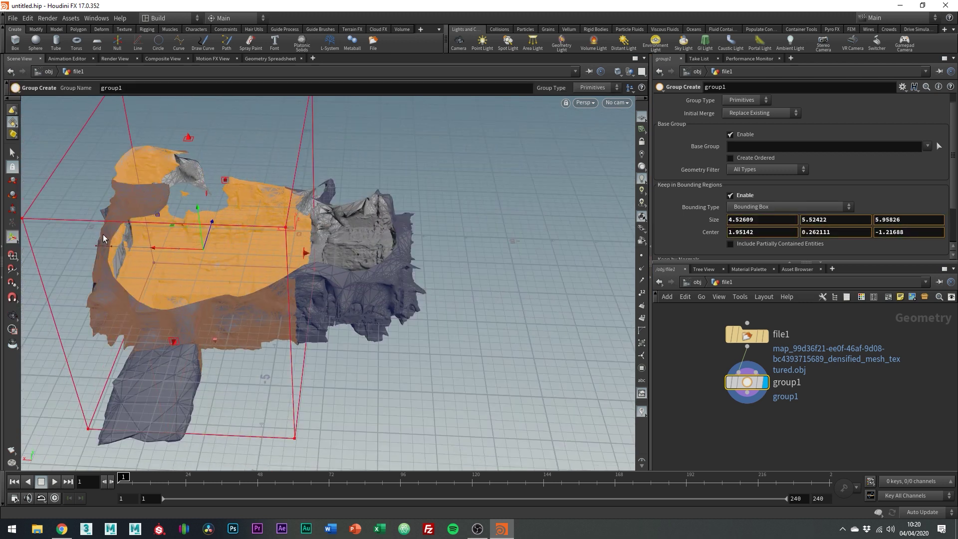
left_click_drag(189, 135, 198, 223)
left_click_drag(476, 344, 335, 367, "alt")
left_click_drag(204, 374, 246, 359)
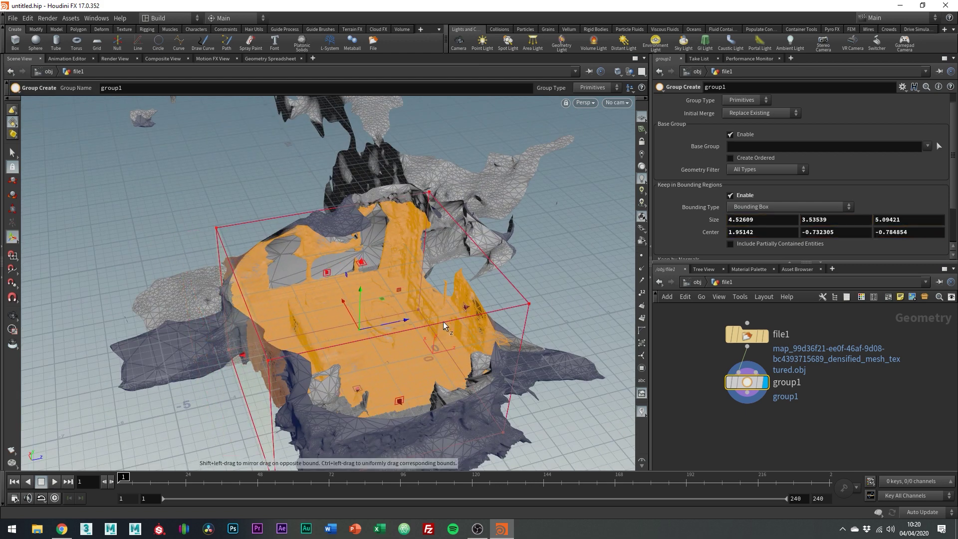
- Extend the bounding box along X to about 6.75 so it encloses the rest of the room
left_click_drag(607, 240, 473, 239, "alt")
middle_click_drag(473, 239, 481, 187, "alt")
left_click_drag(209, 417, 124, 323)
left_click_drag(386, 348, 524, 292, "alt")
right_click_drag(524, 292, 403, 331, "alt")
left_click_drag(403, 330, 437, 347)
- Undo the node rename and set the group name to keep
key("Return")
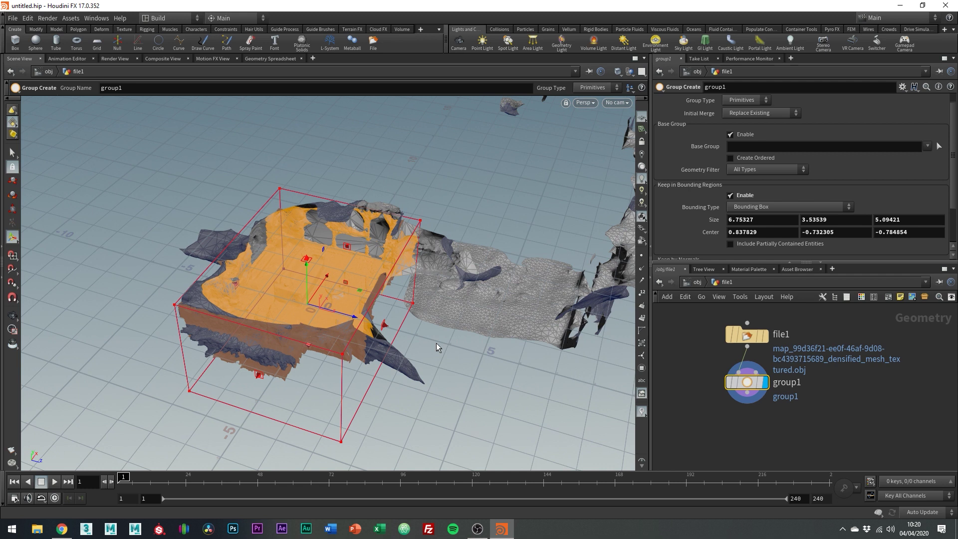
key("ctrl+z")
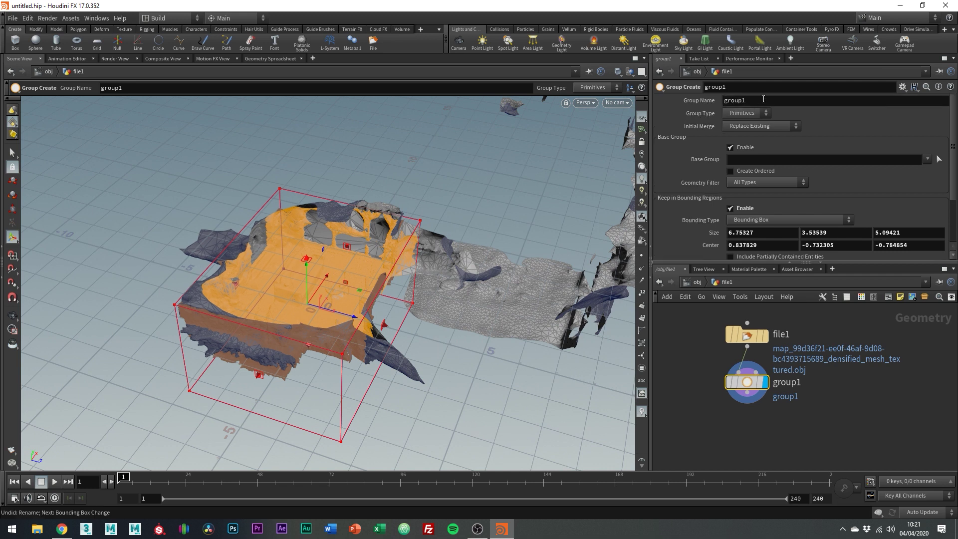
left_click_drag(764, 99, 632, 84)
type("k")
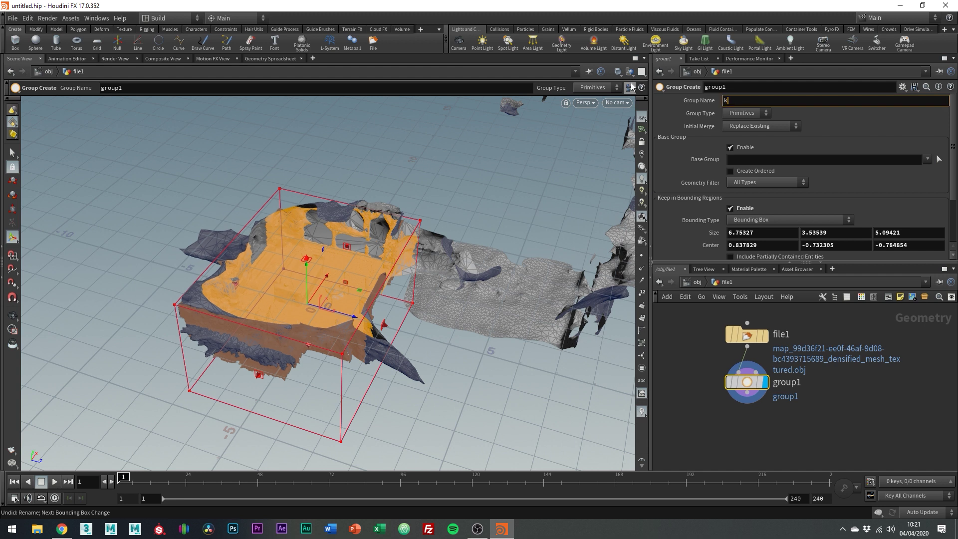
type("eep")
key("Return")
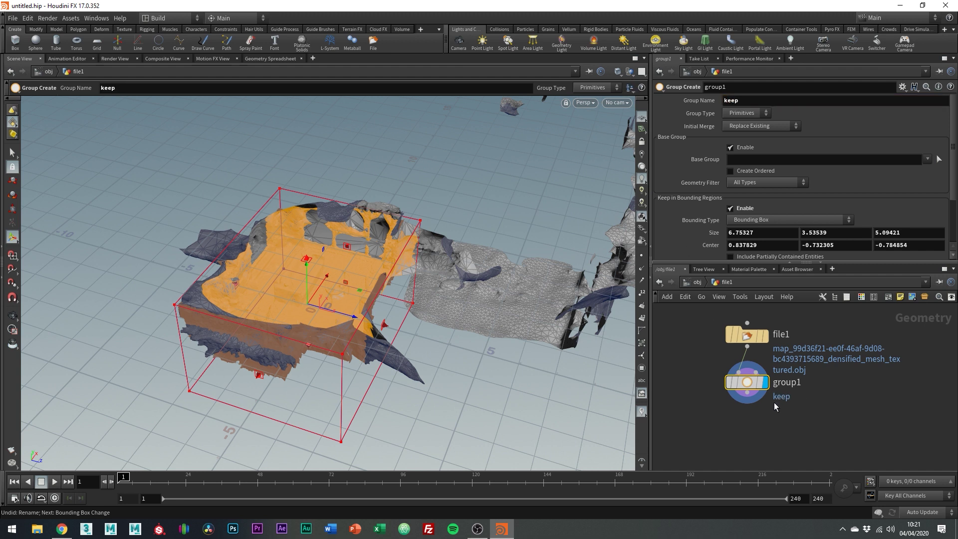
- Add a Blast node connected beneath the group node and display its output
key("Tab")
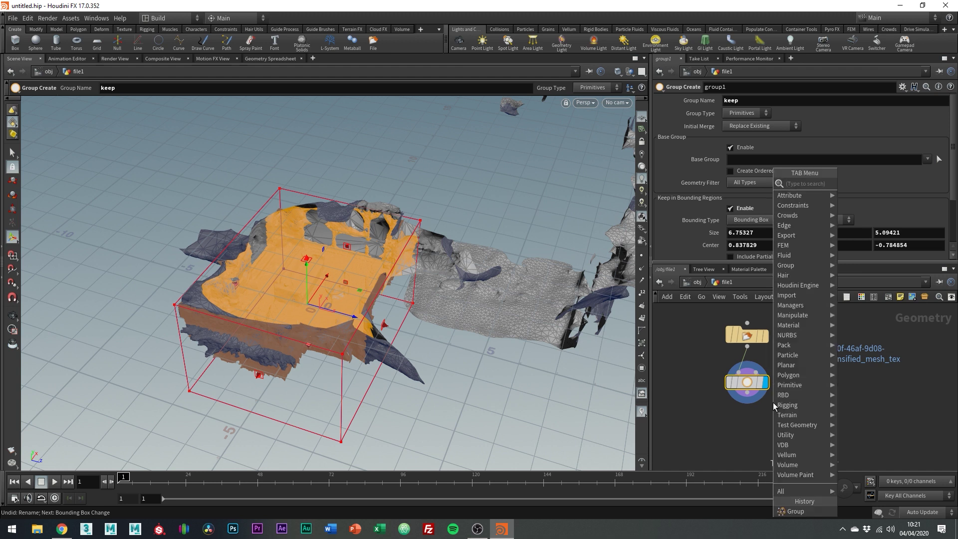
type("blast")
key("Return")
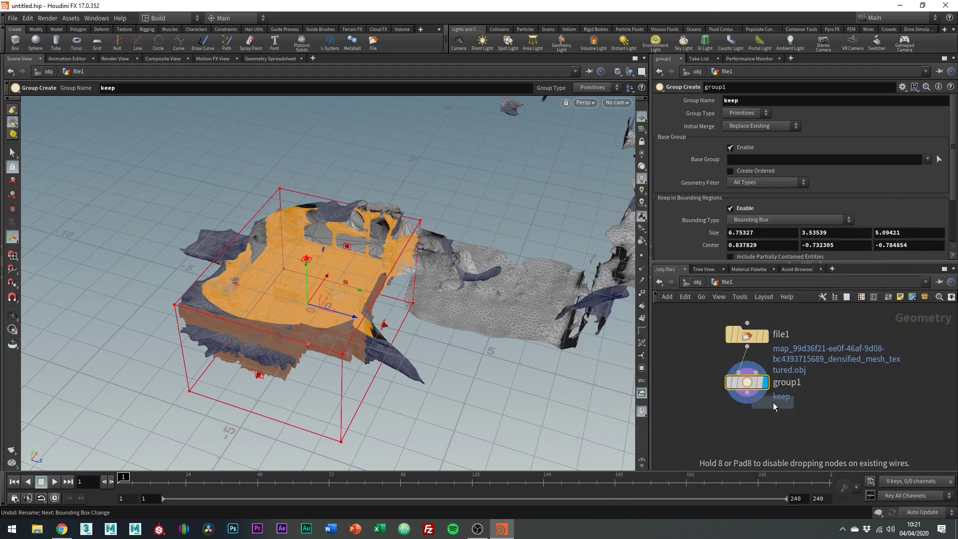
left_click(747, 425)
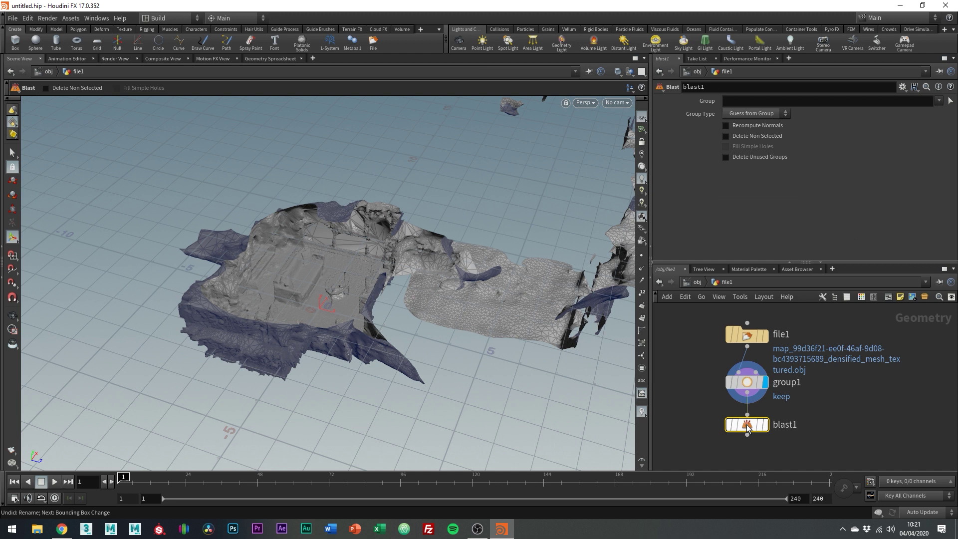
left_click(766, 425)
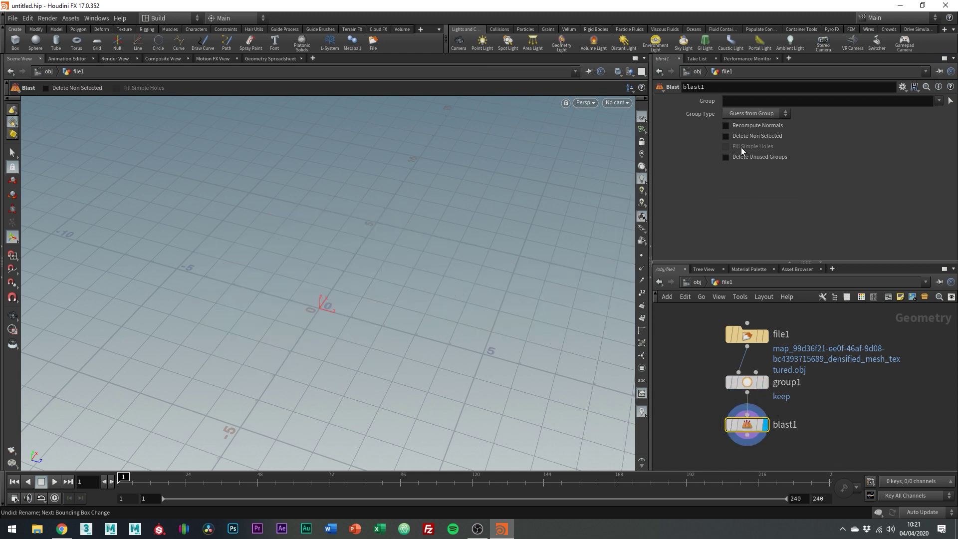
- Set the Blast node's group to keep, enable Delete Non Selected, and check the trimmed room from several angles
left_click(742, 100)
type("keep")
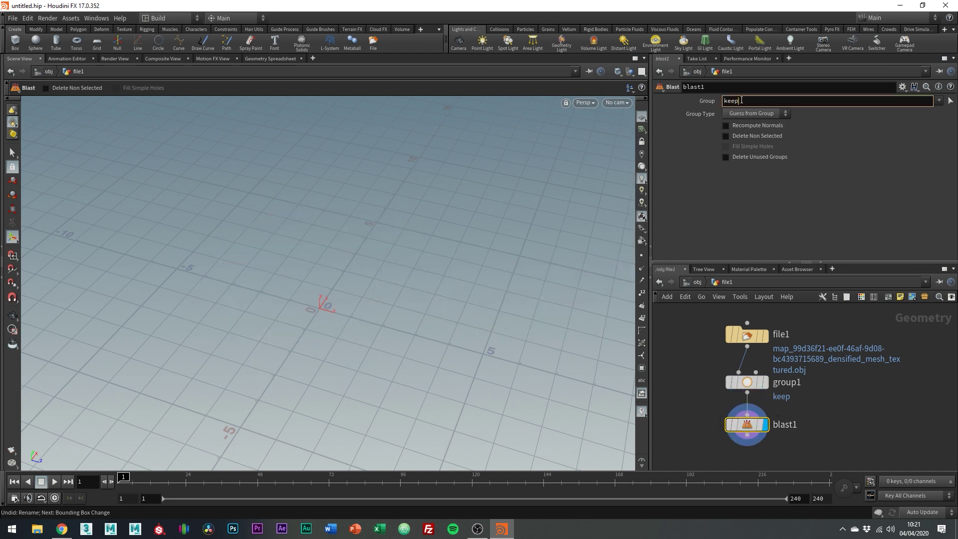
key("Return")
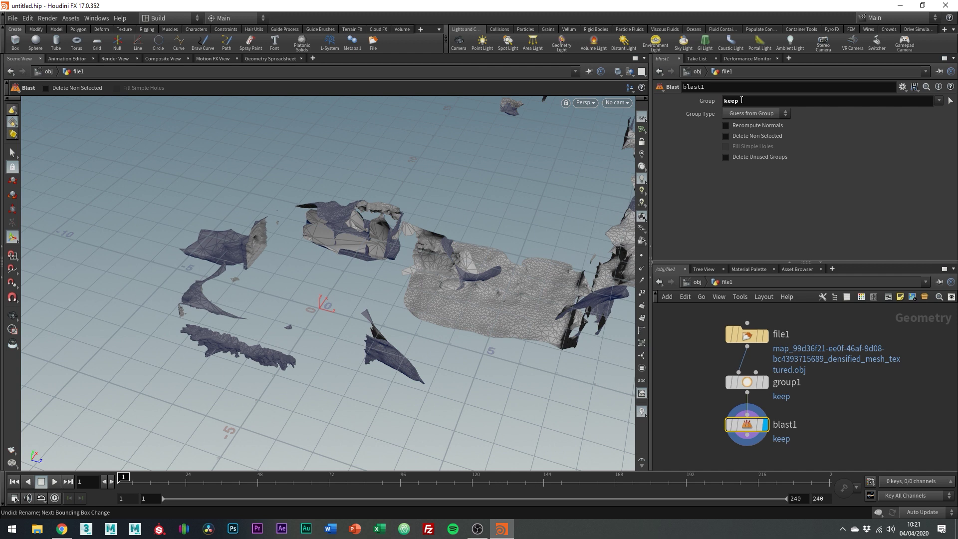
left_click(762, 136)
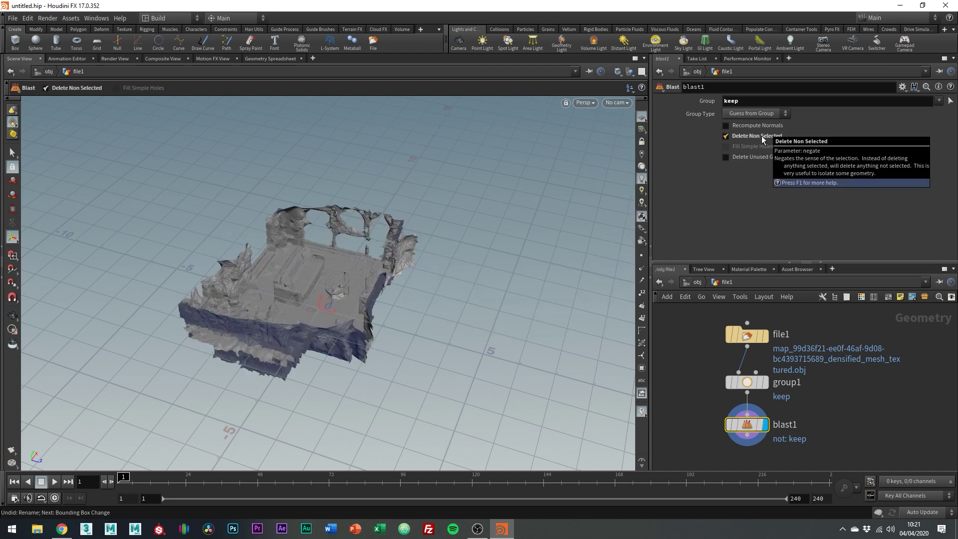
key("Escape")
left_click_drag(400, 326, 536, 285)
right_click_drag(491, 292, 263, 241)
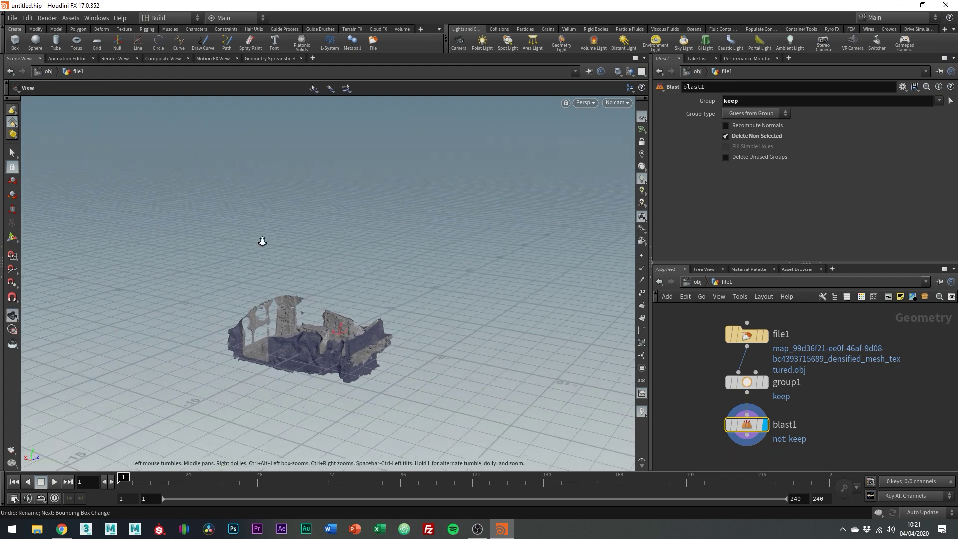
left_click_drag(263, 242, 392, 276)
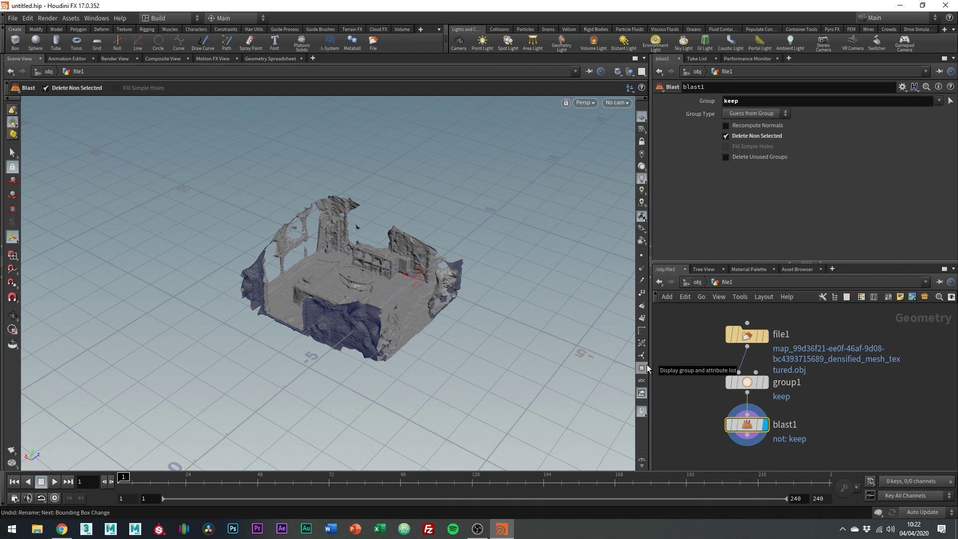
scroll(767, 378, "up", 4)
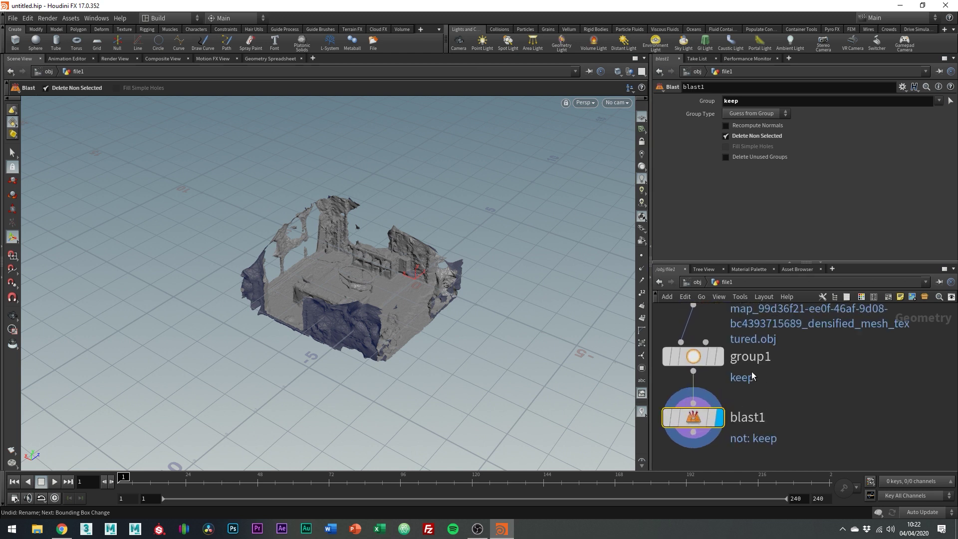
- Set the Group Create node's group name to $OS and rename the node keep
double_click(769, 357)
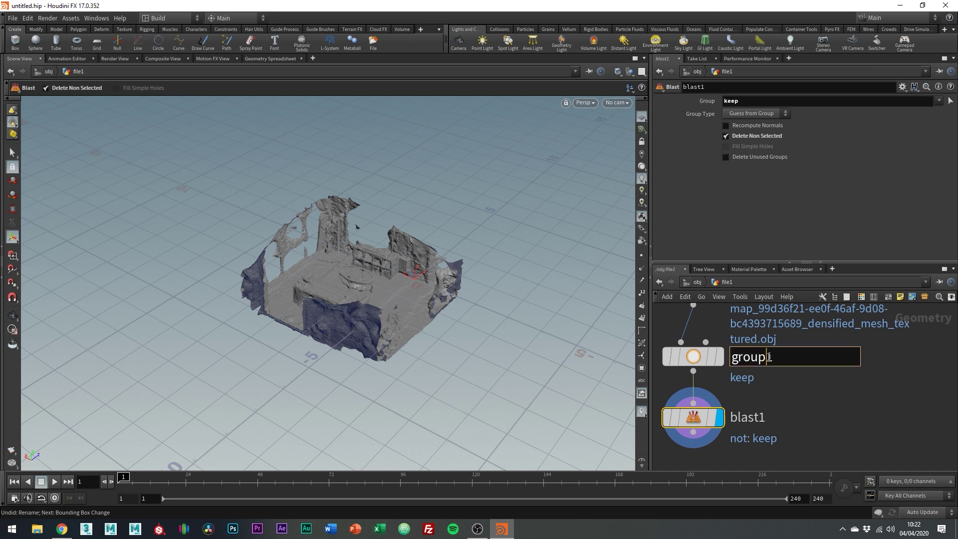
left_click(736, 382)
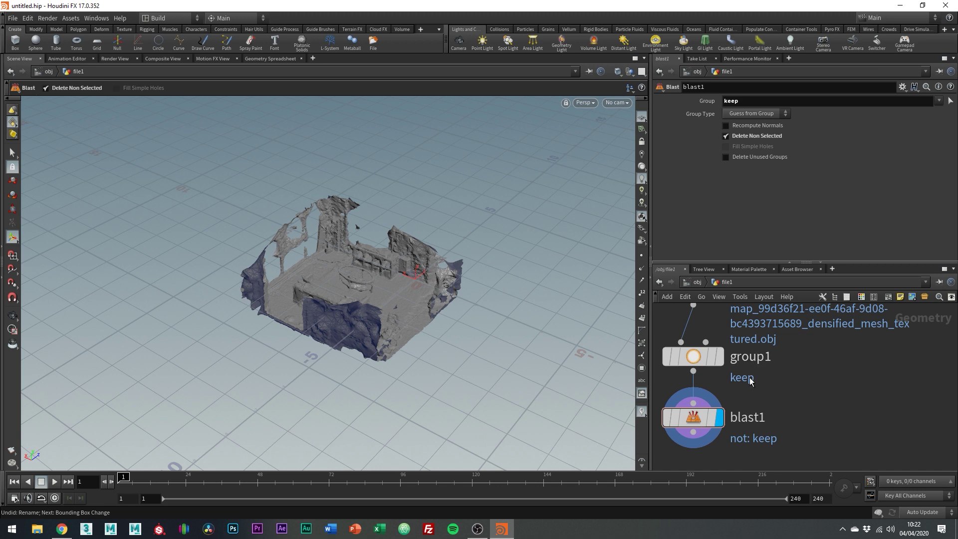
left_click(696, 361)
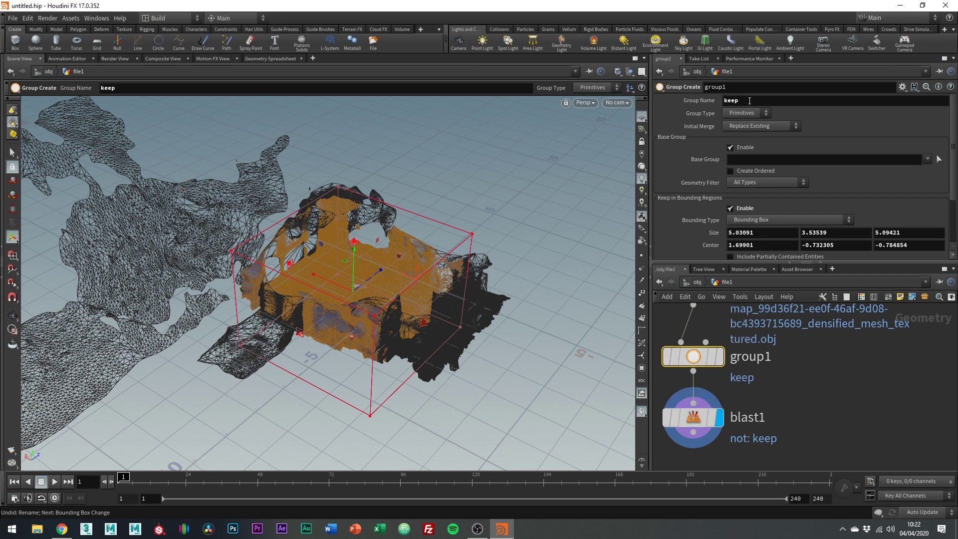
left_click_drag(751, 100, 714, 99)
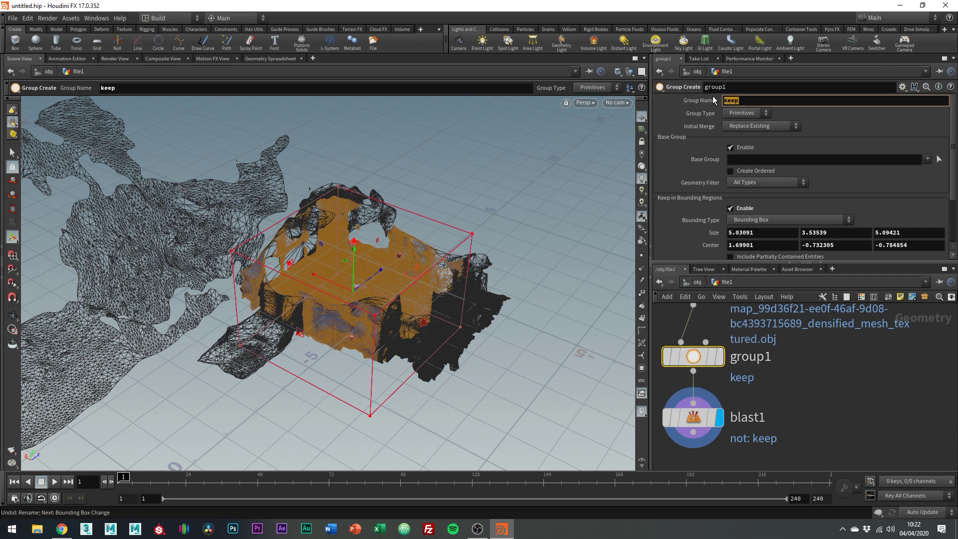
type("$OS")
key("Return")
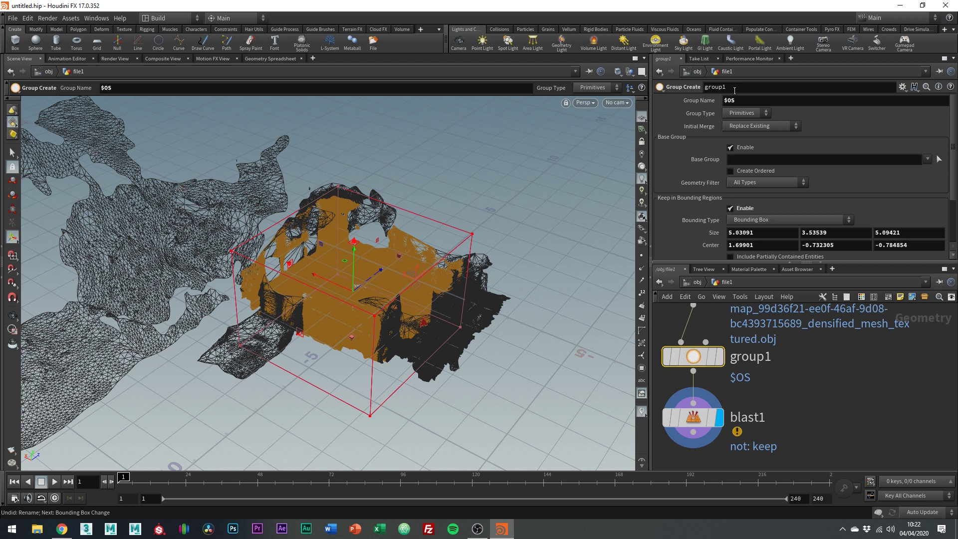
left_click_drag(726, 86, 673, 85)
type("keep")
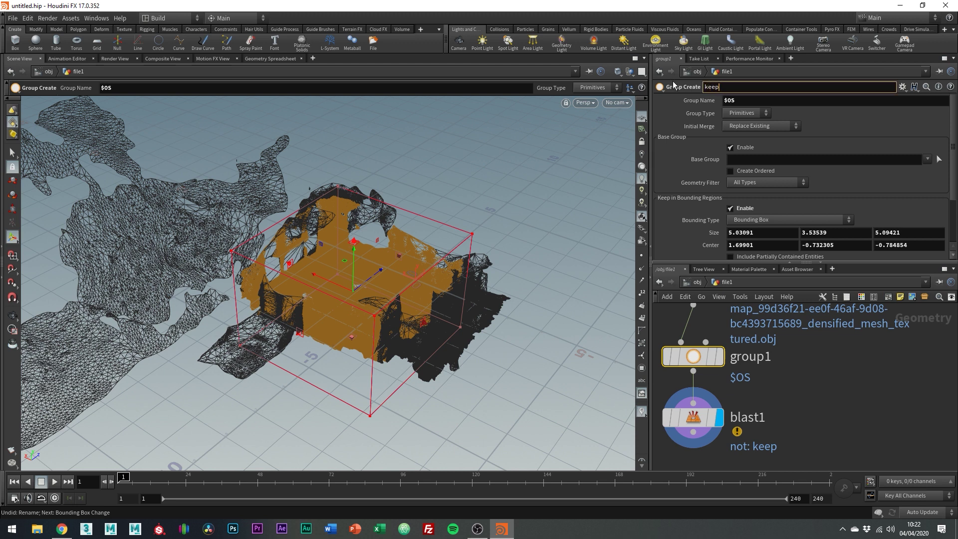
key("Return")
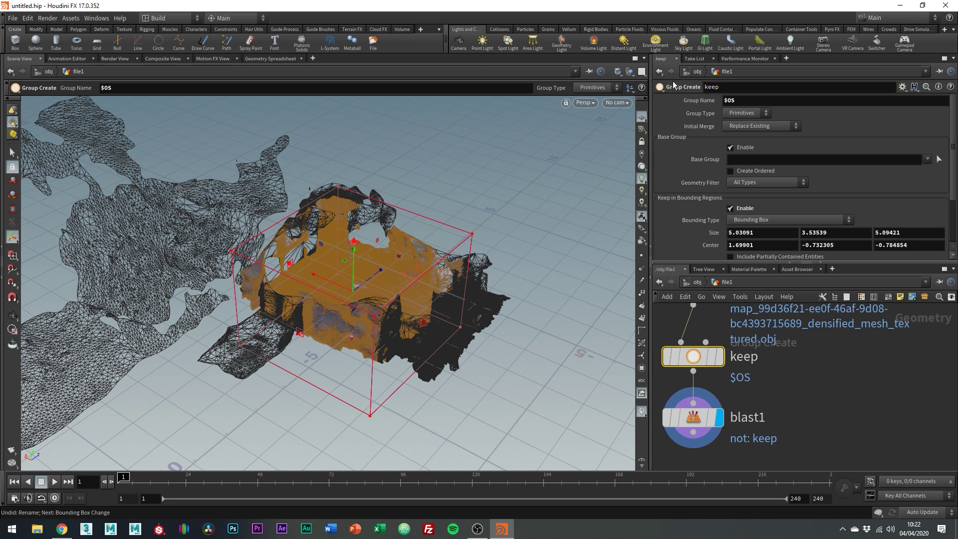
- Review the renamed group node's name against the group set on the Blast node
left_click(693, 421)
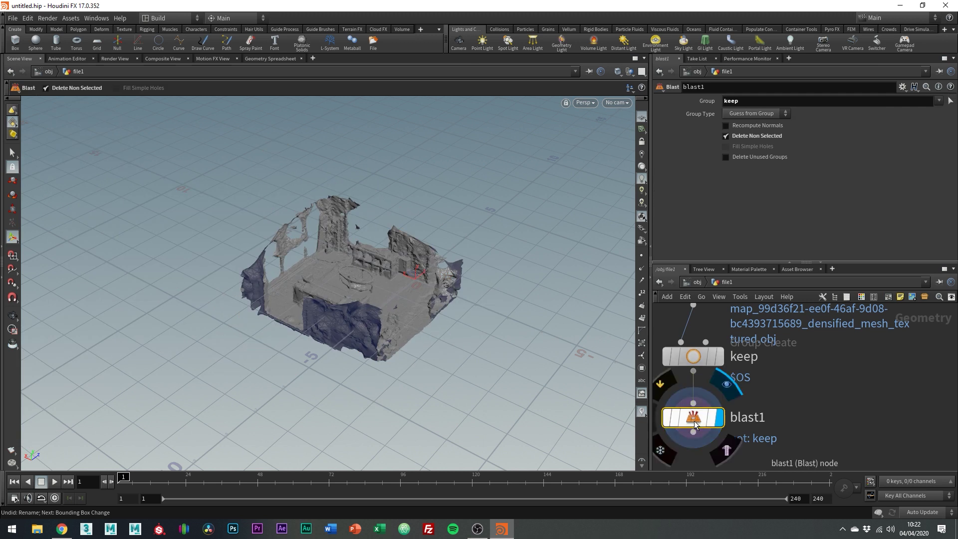
double_click(756, 358)
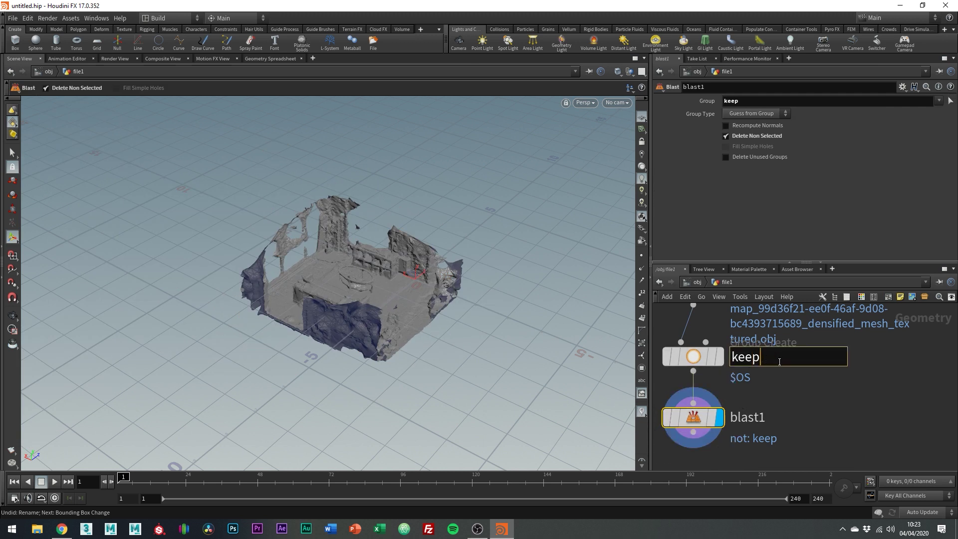
left_click_drag(780, 362, 702, 361)
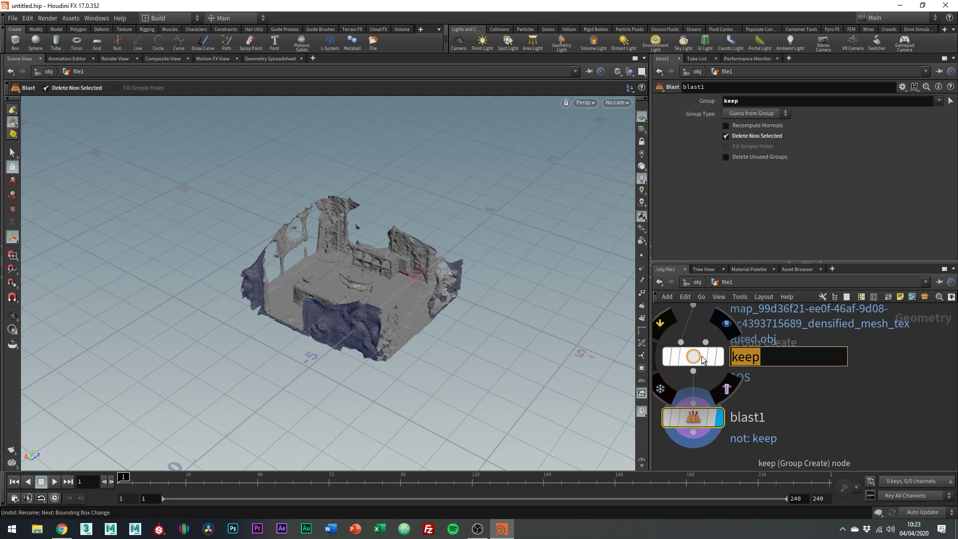
key("Right")
left_click(703, 359)
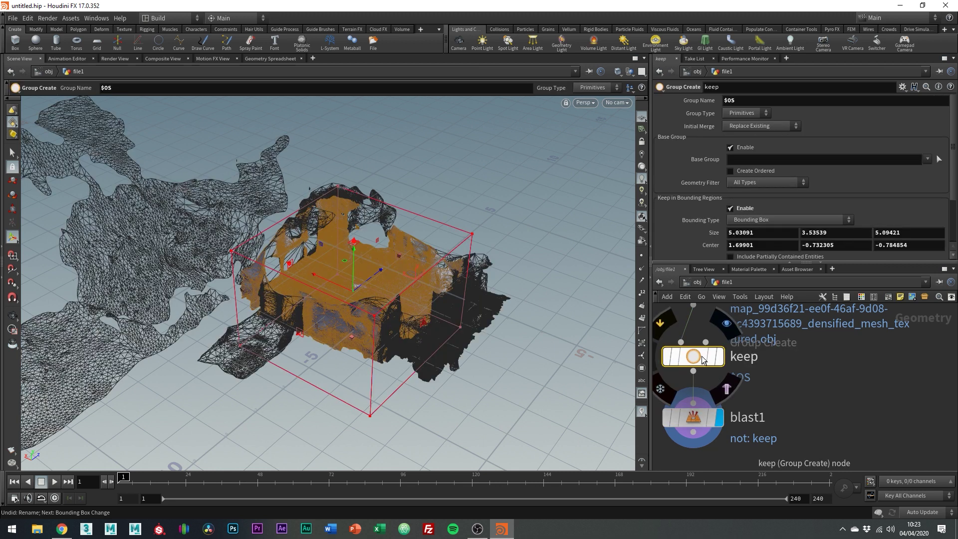
left_click(696, 421)
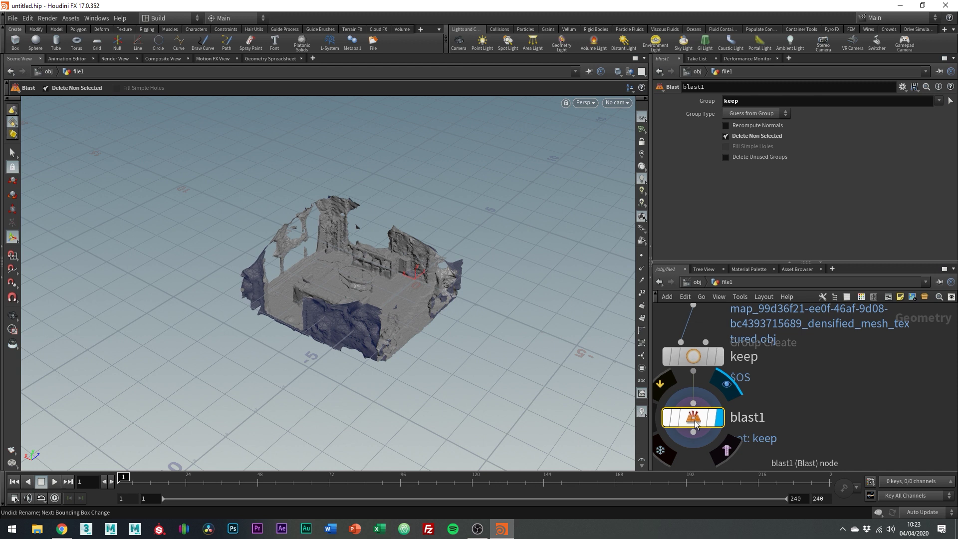
- Add a Transform node connected beneath blast1
scroll(697, 423, "down", 3)
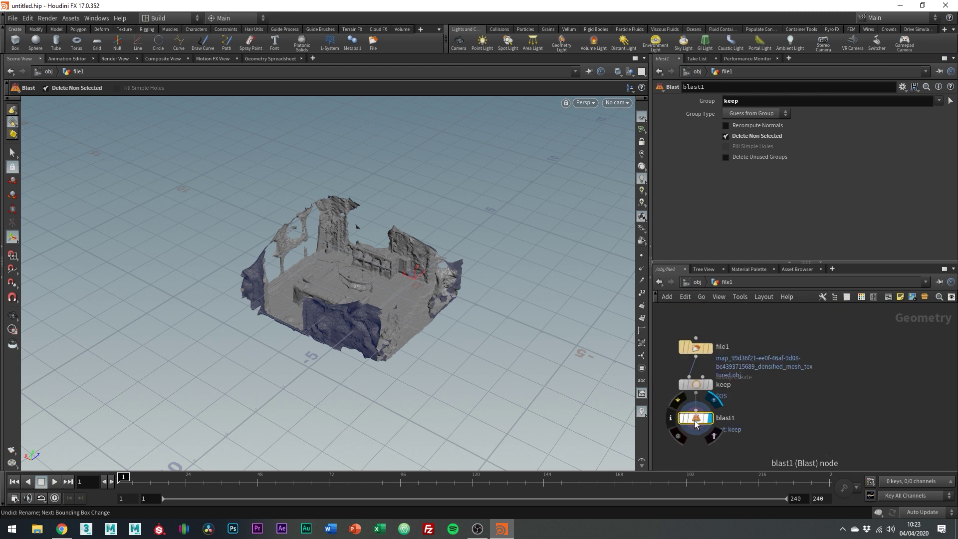
middle_click_drag(783, 411, 806, 398)
left_click_drag(422, 315, 388, 313, "alt")
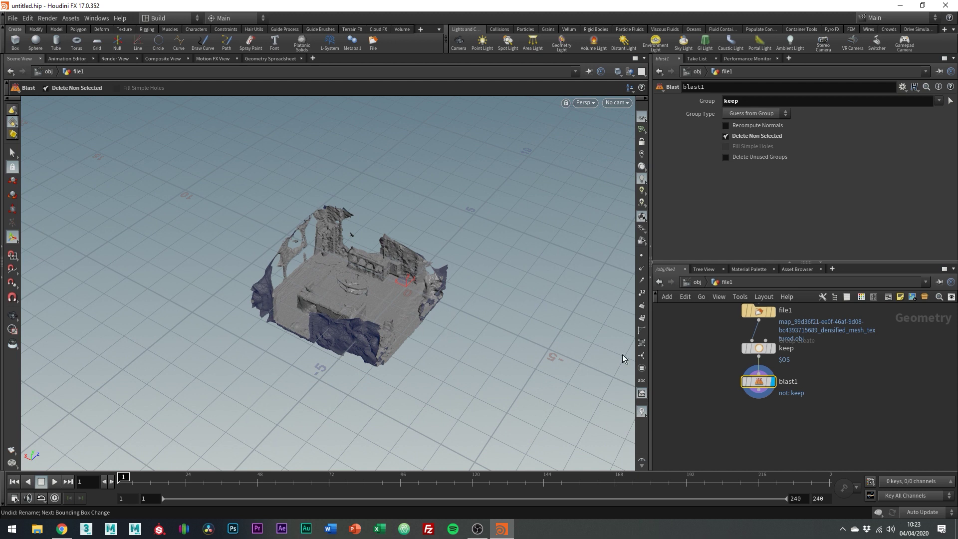
key("Tab")
type("tran")
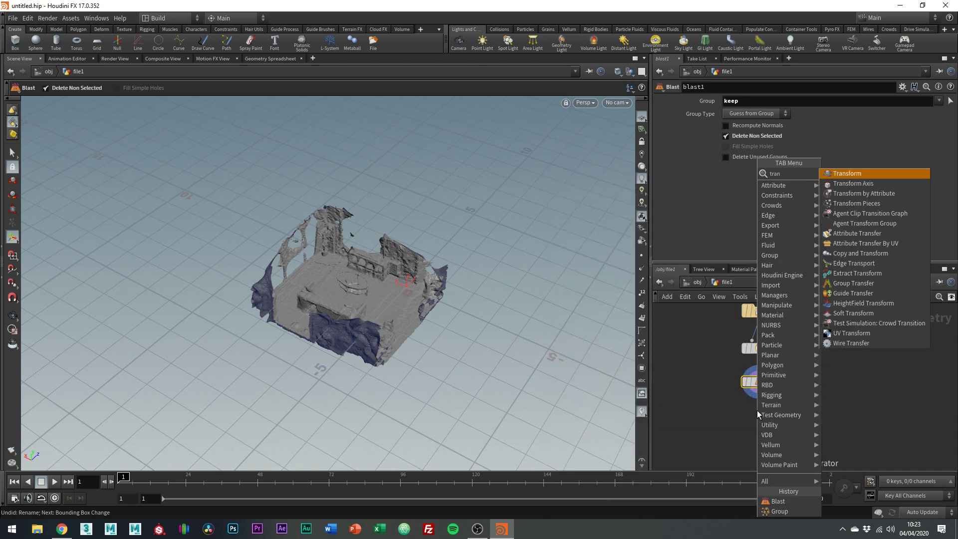
key("Return")
left_click(760, 420)
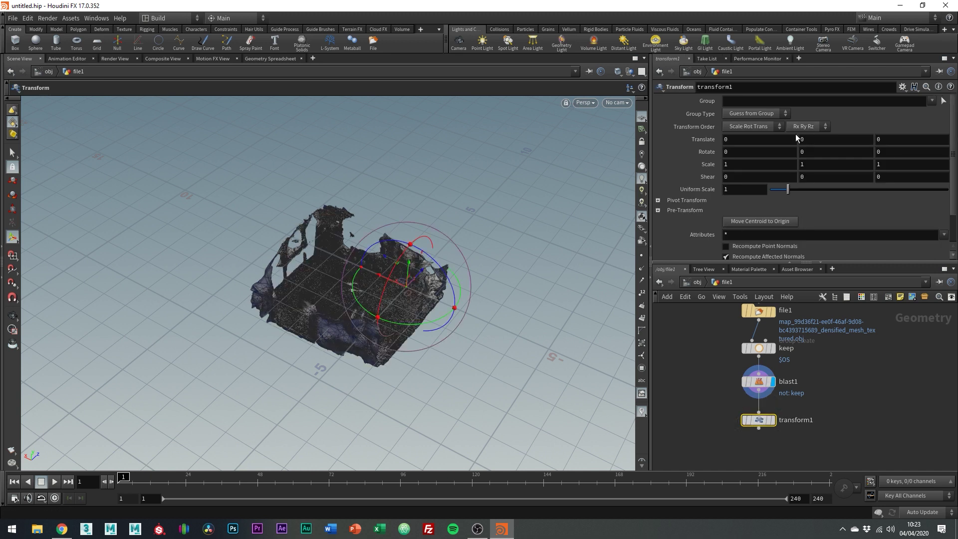
- Set the Transform node's X translation to the expression -centroid(0, D_X)
left_click(755, 145)
type("-")
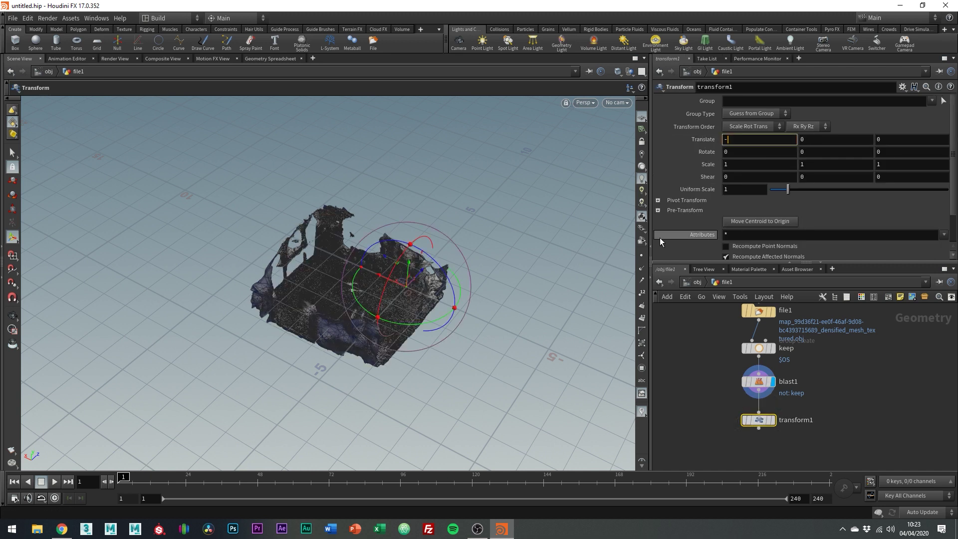
type("ce")
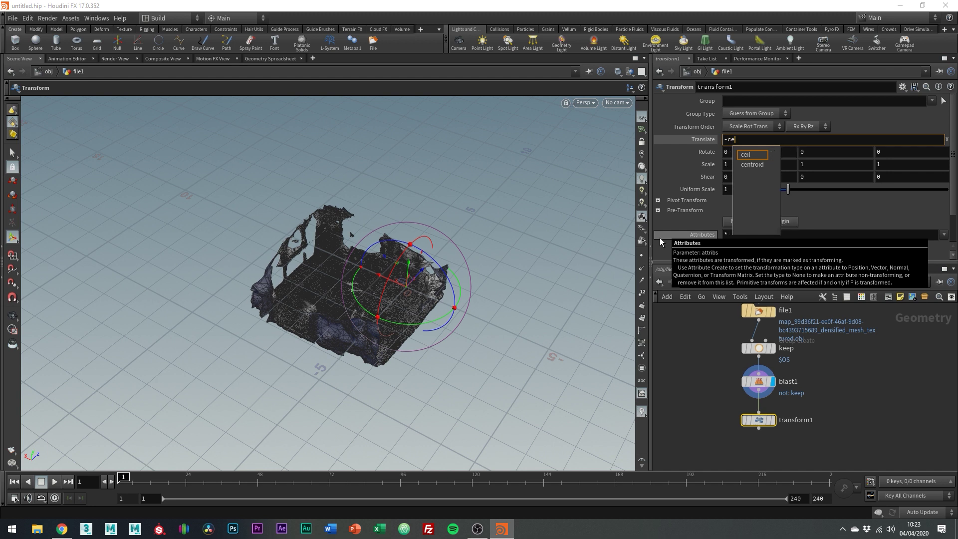
type("ntro")
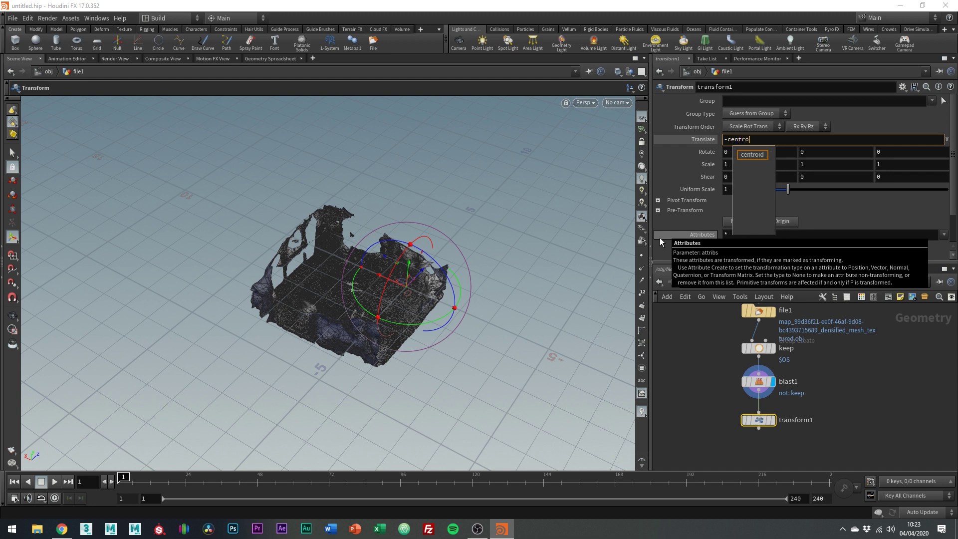
type("id(")
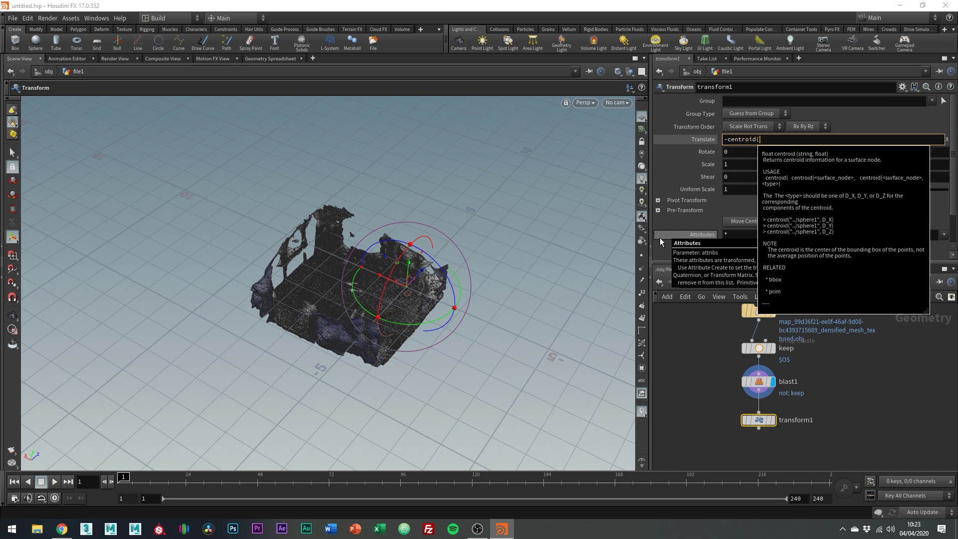
type("0, D_")
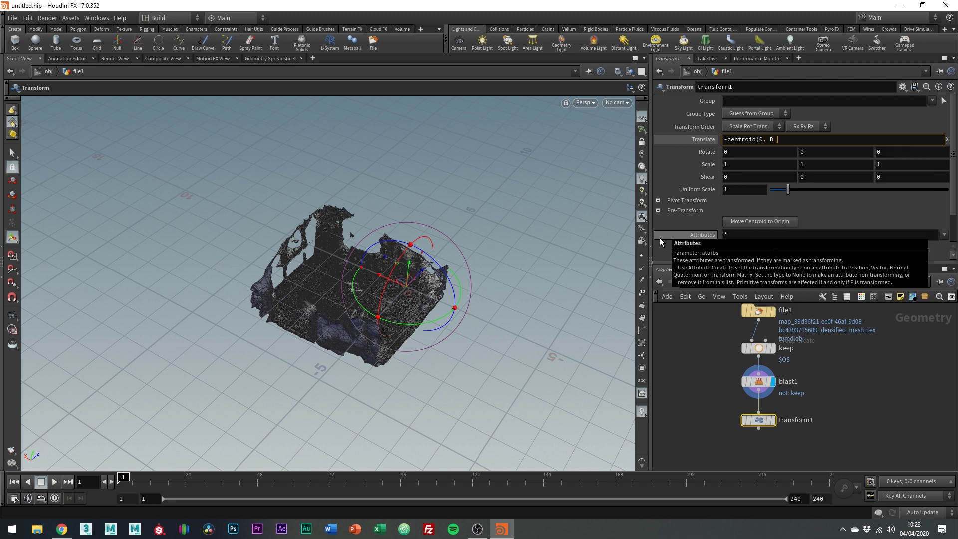
type("X_")
key("BackSpace")
type(")")
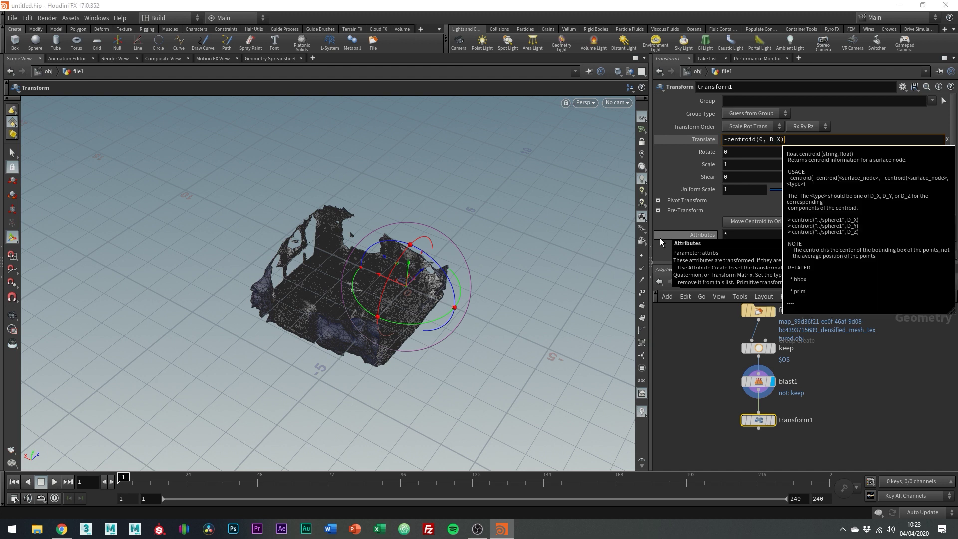
key("Return")
- Set the Y and Z translations to -centroid(0, D_Y) and -centroid(0, D_Z), and compare the Transform output with the Blast output
key("ctrl+c")
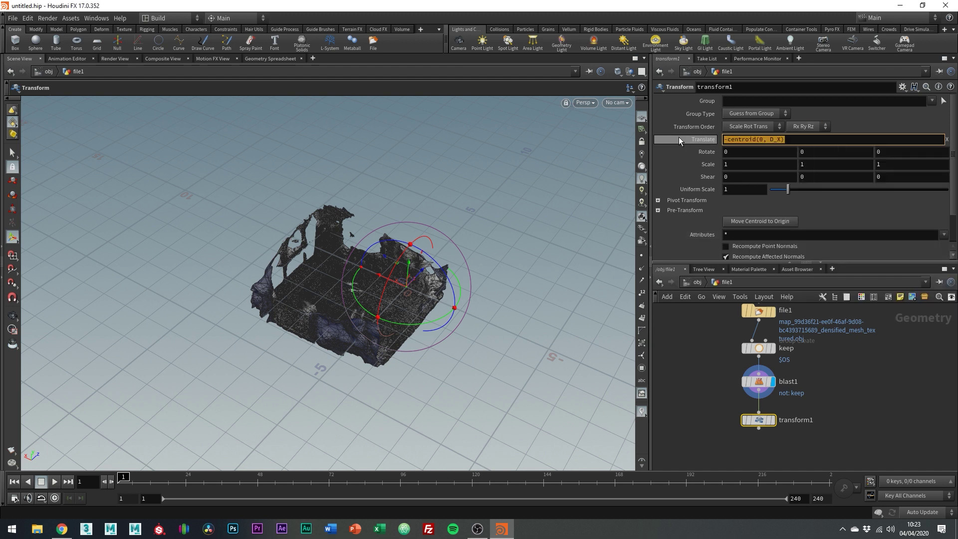
left_click(816, 142)
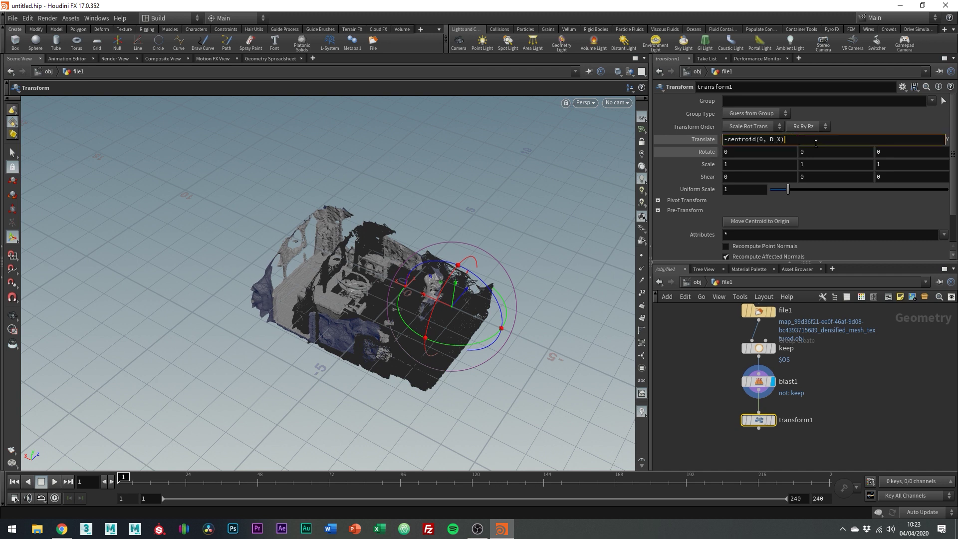
left_click(783, 139)
key("BackSpace")
type("Y")
key("Return")
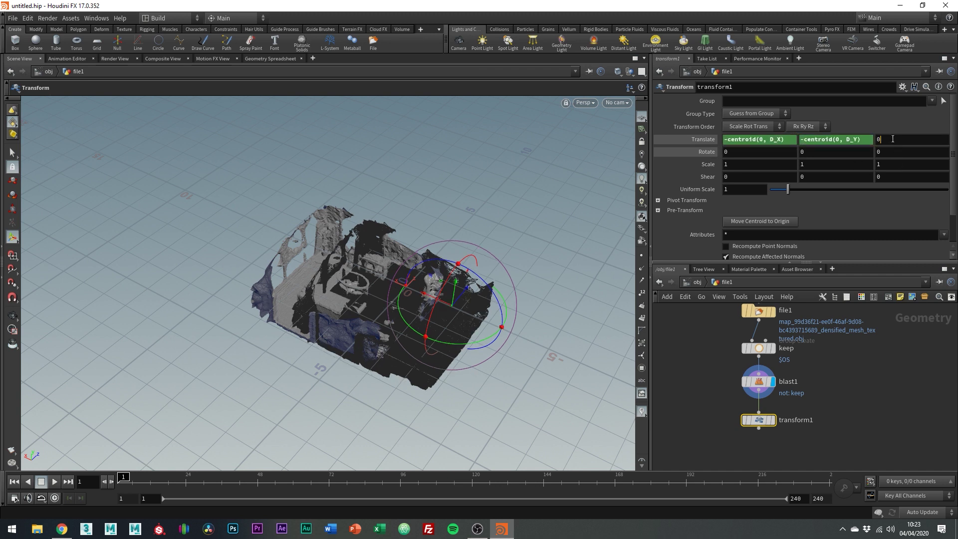
key("ctrl+v")
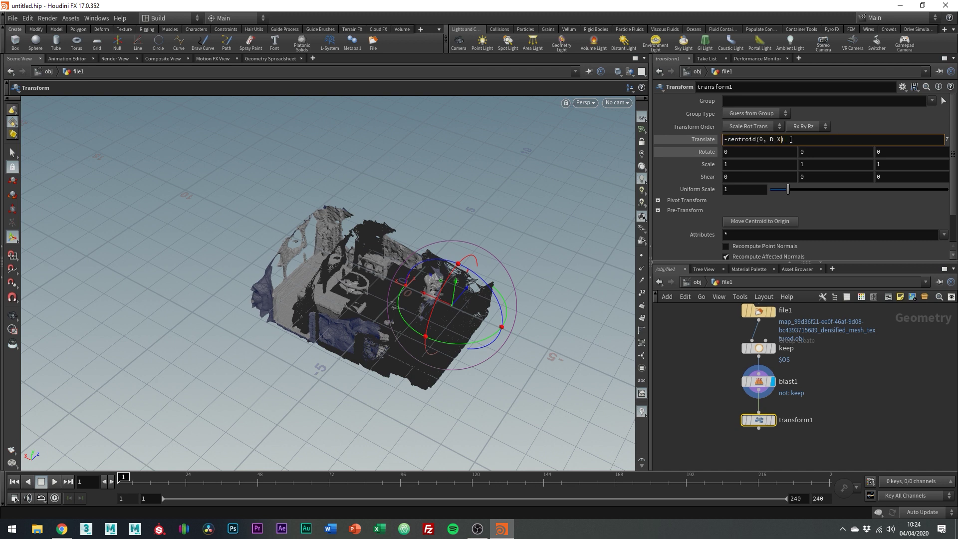
key("BackSpace")
type("Z")
key("Return")
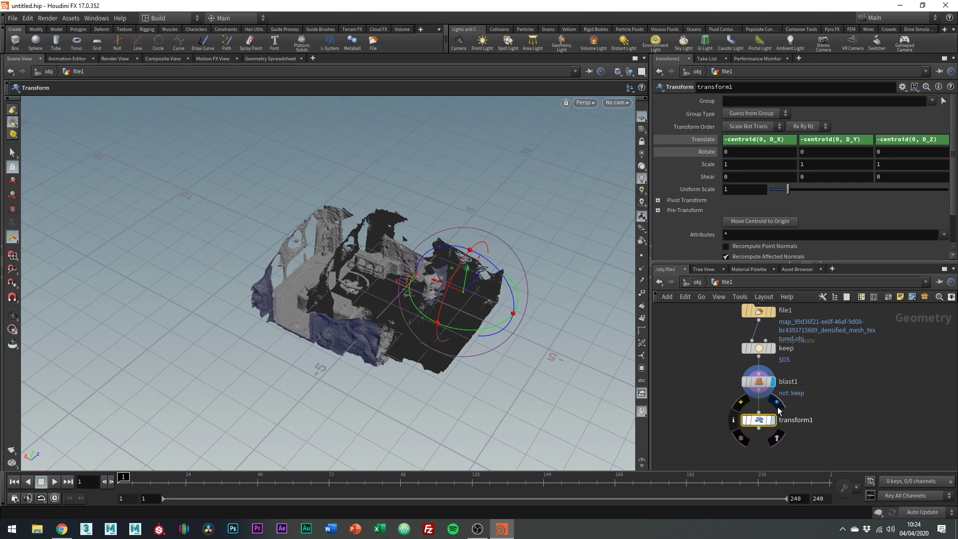
left_click(779, 410)
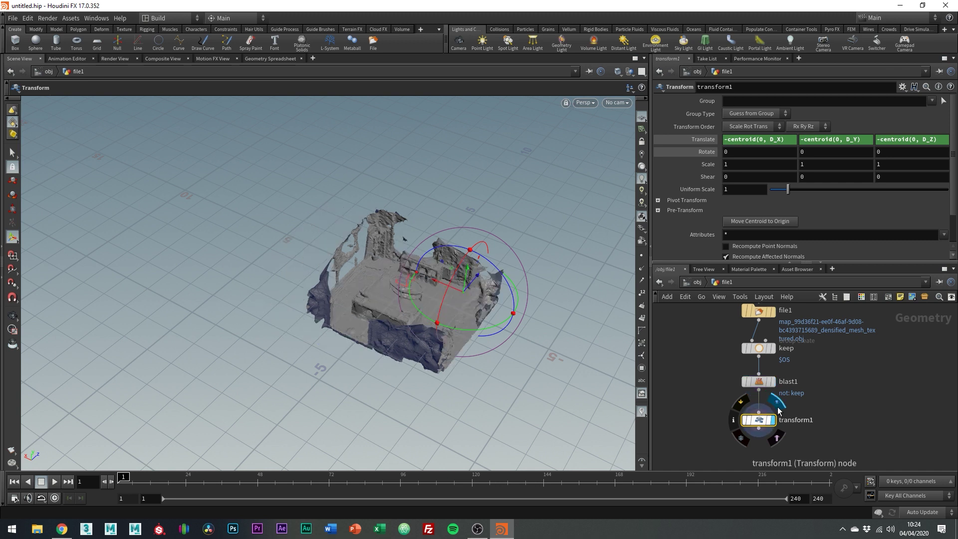
left_click(778, 371)
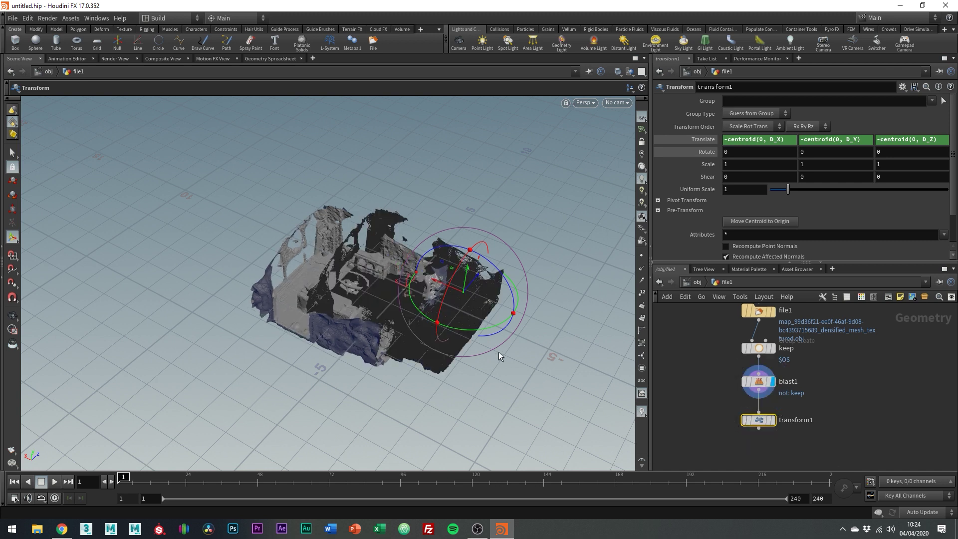
- Display the keep node and shrink its bounding box to about 2.81 × 3.54 × 1.69 within the room
left_click(766, 345)
left_click(778, 330)
left_click_drag(436, 329, 396, 311)
left_click_drag(396, 311, 362, 353, "alt")
left_click_drag(435, 226, 326, 194)
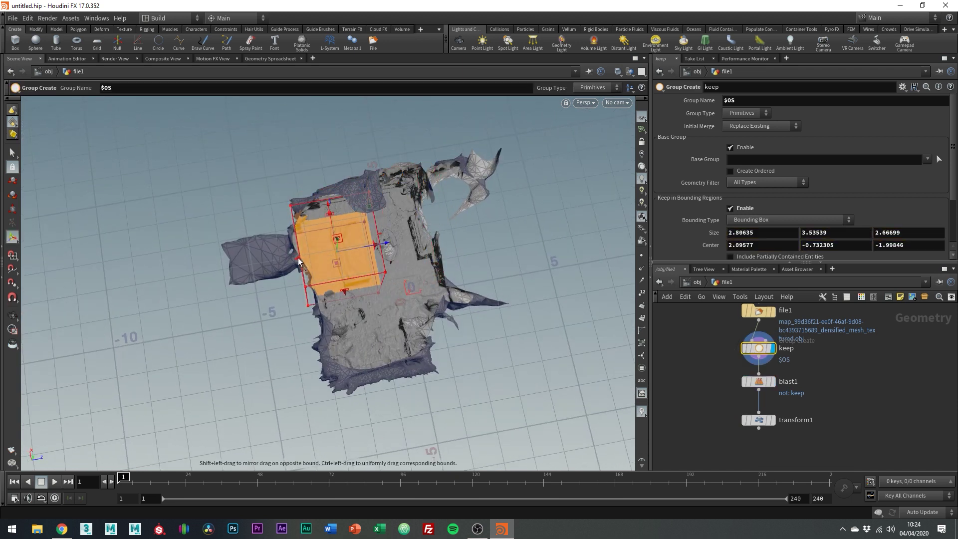
left_click_drag(298, 258, 297, 199)
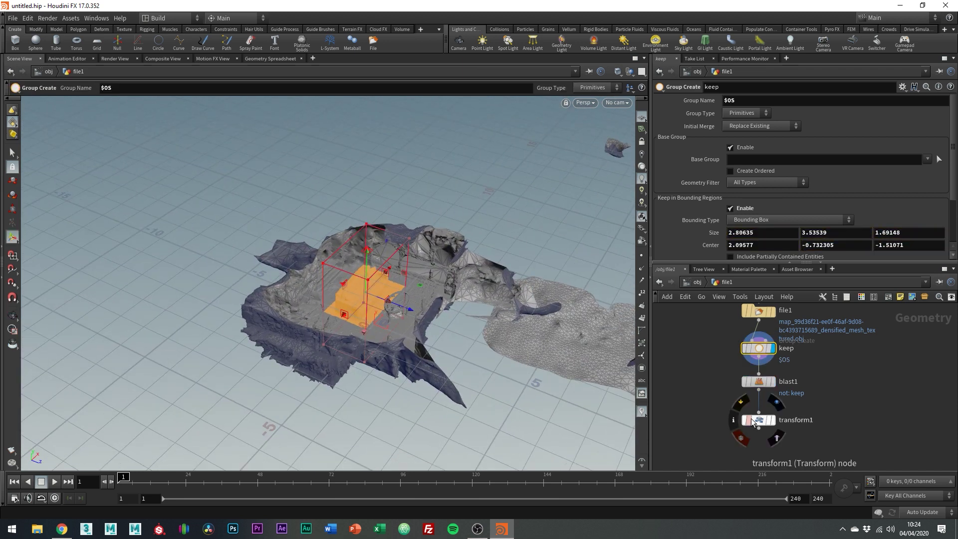
- Display the Transform node's output and examine where the cropped piece sits relative to the origin
left_click(760, 421)
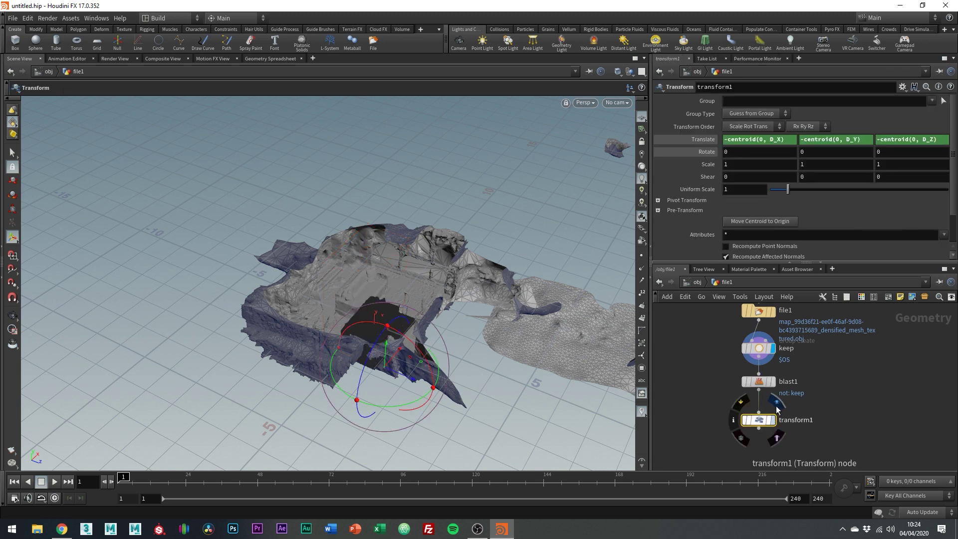
left_click(776, 404)
key("Escape")
mouse_move(514, 312)
left_mouse_down()
mouse_move(505, 368)
mouse_move(592, 352)
mouse_move(606, 400)
mouse_move(534, 359)
mouse_move(475, 297)
mouse_move(505, 322)
left_mouse_up()
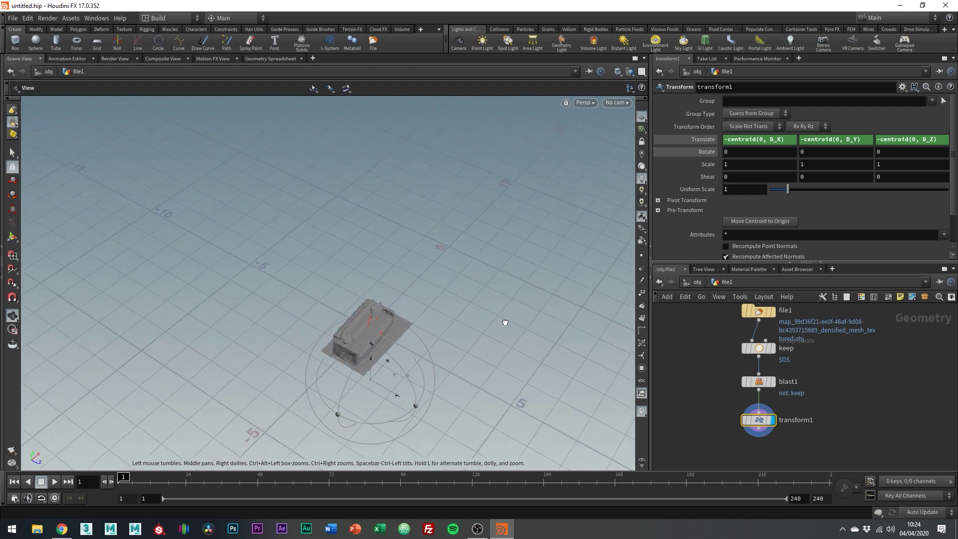
key("Return")
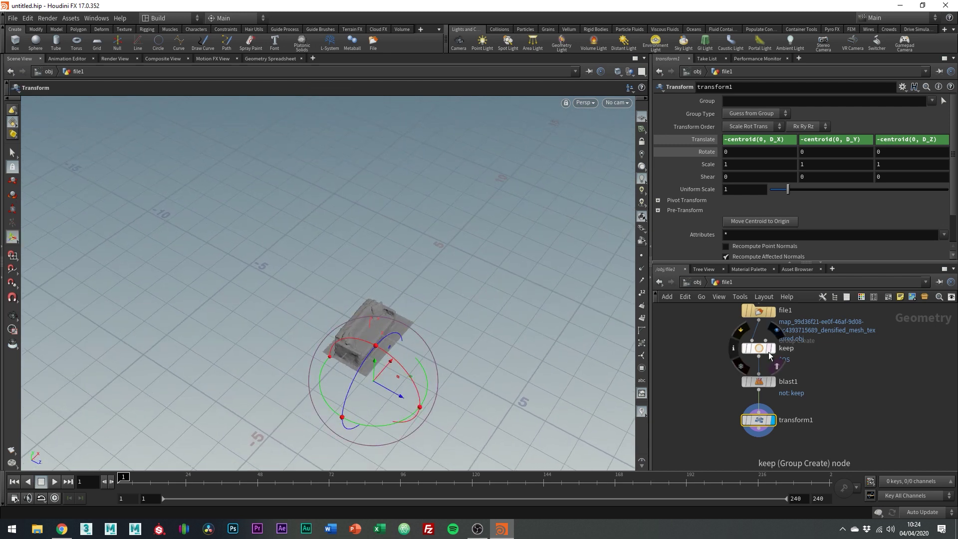
- Display the keep node again and extend its bounding box along Z to about 5.29
left_click(776, 335)
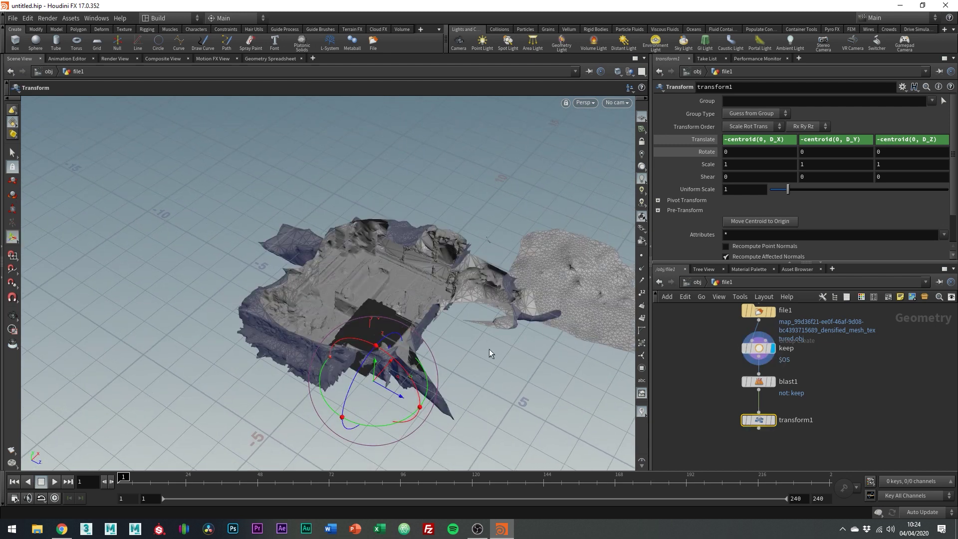
left_click(759, 350)
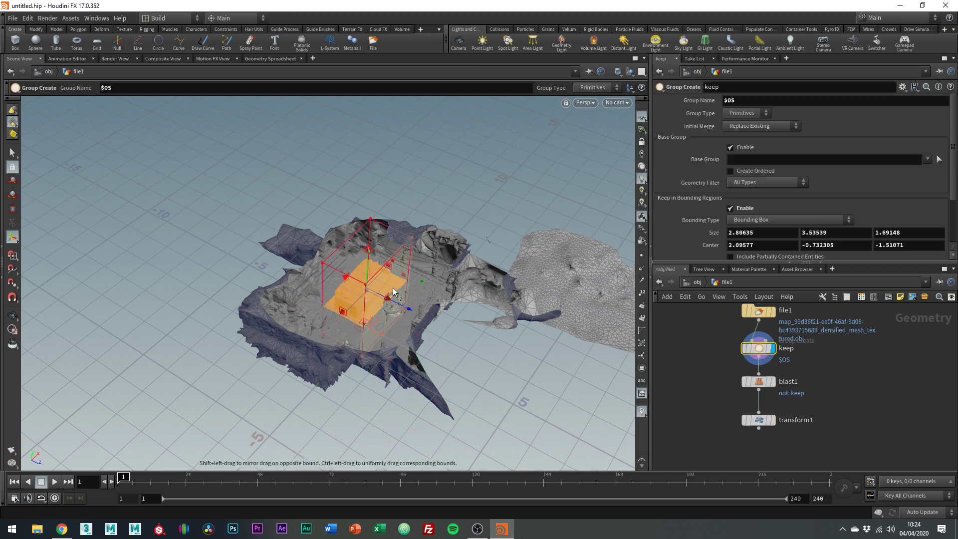
left_click_drag(386, 298, 482, 345)
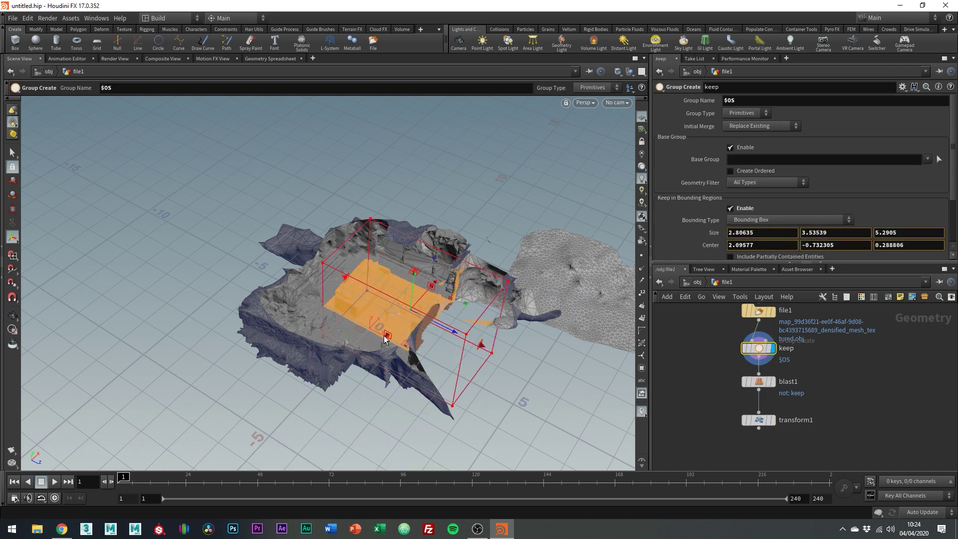